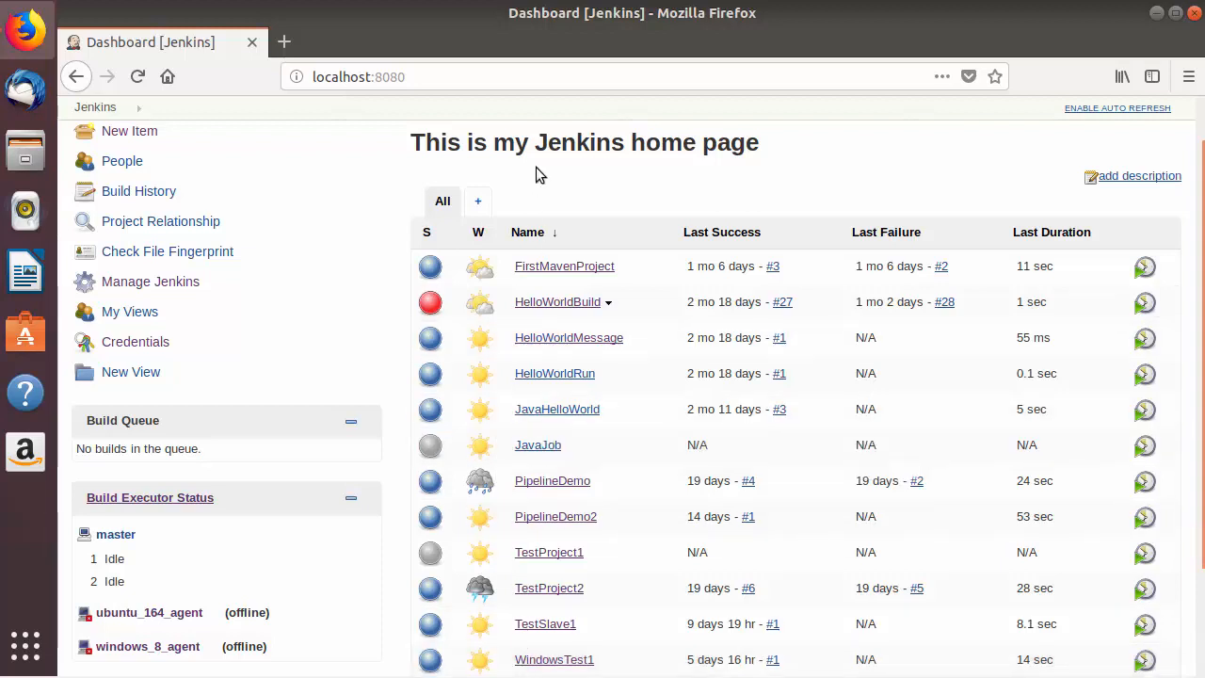
- Create a new freestyle project named ParameterizedProject
scroll(458, 262, "up", 1)
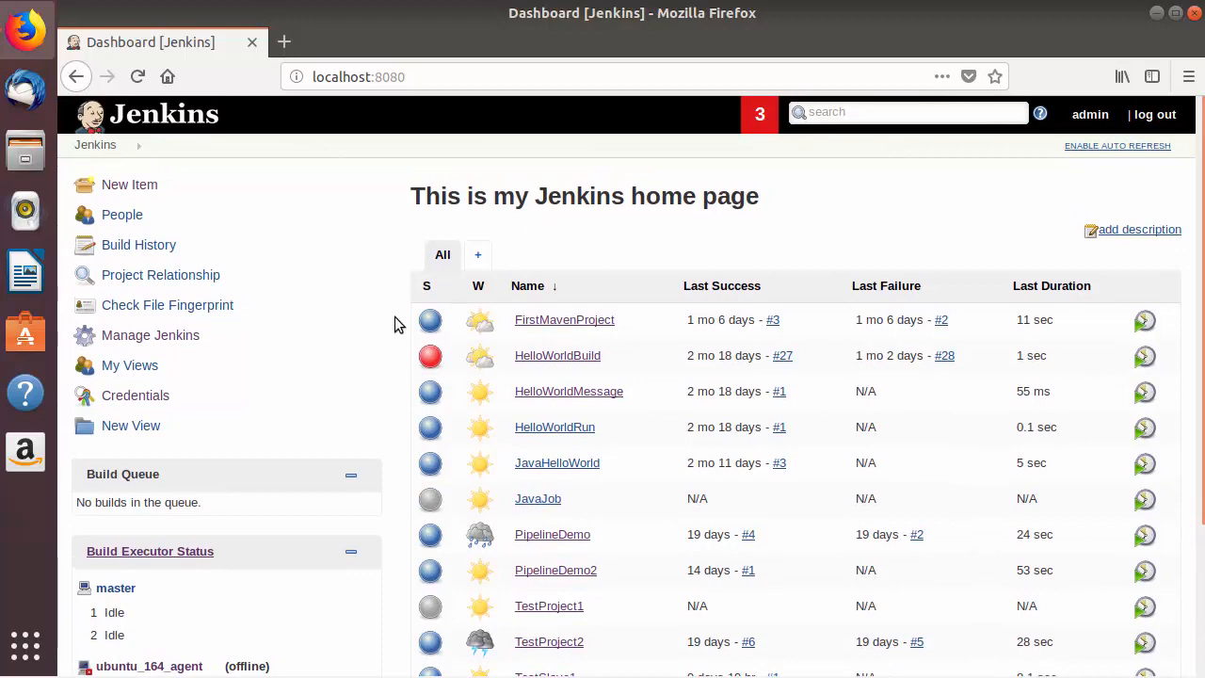
left_click(141, 188)
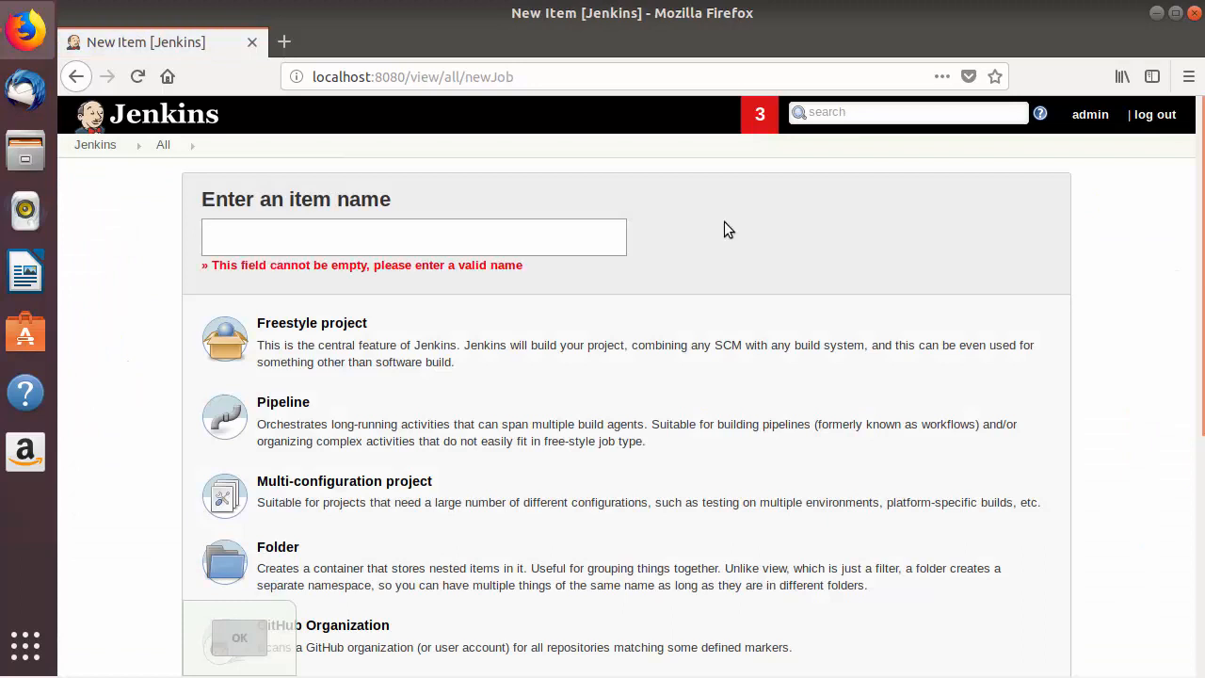
type("Parameterized")
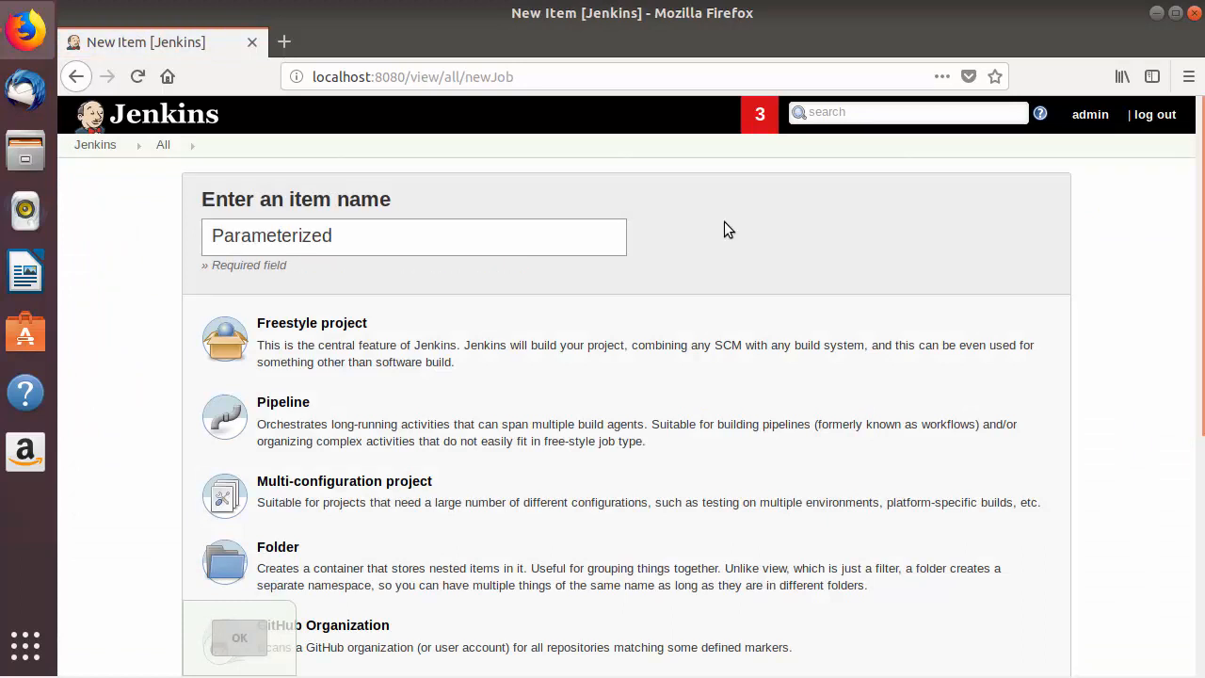
type("Project")
left_click(337, 331)
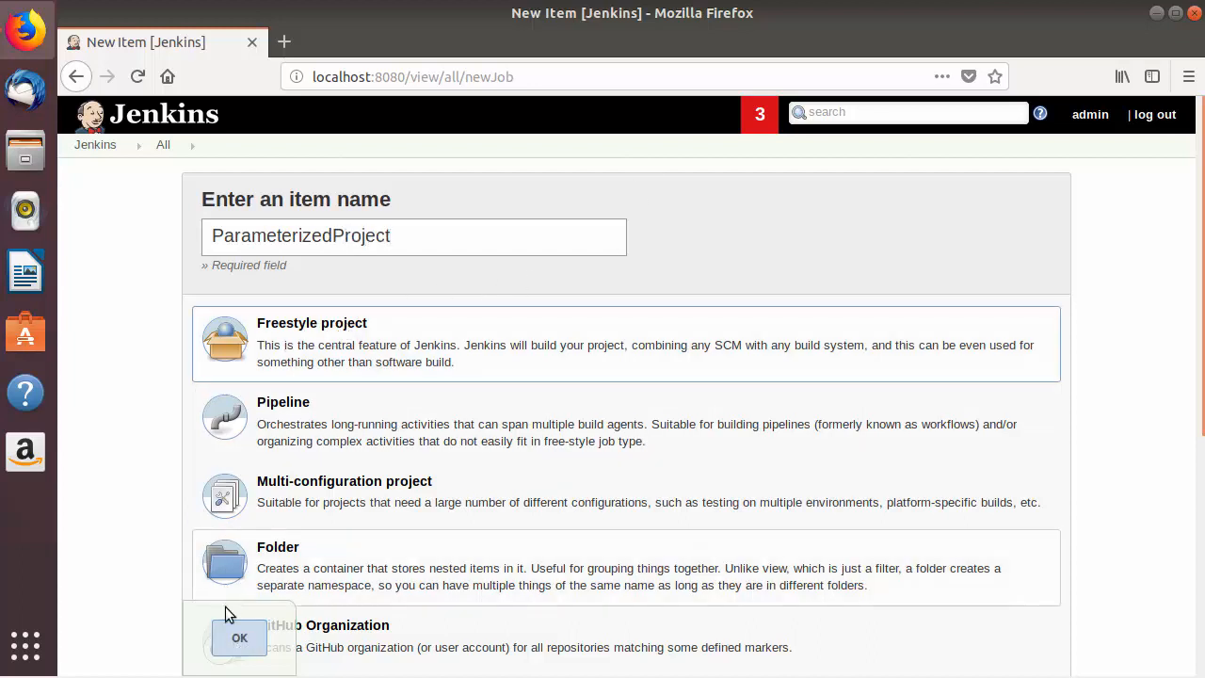
left_click(236, 636)
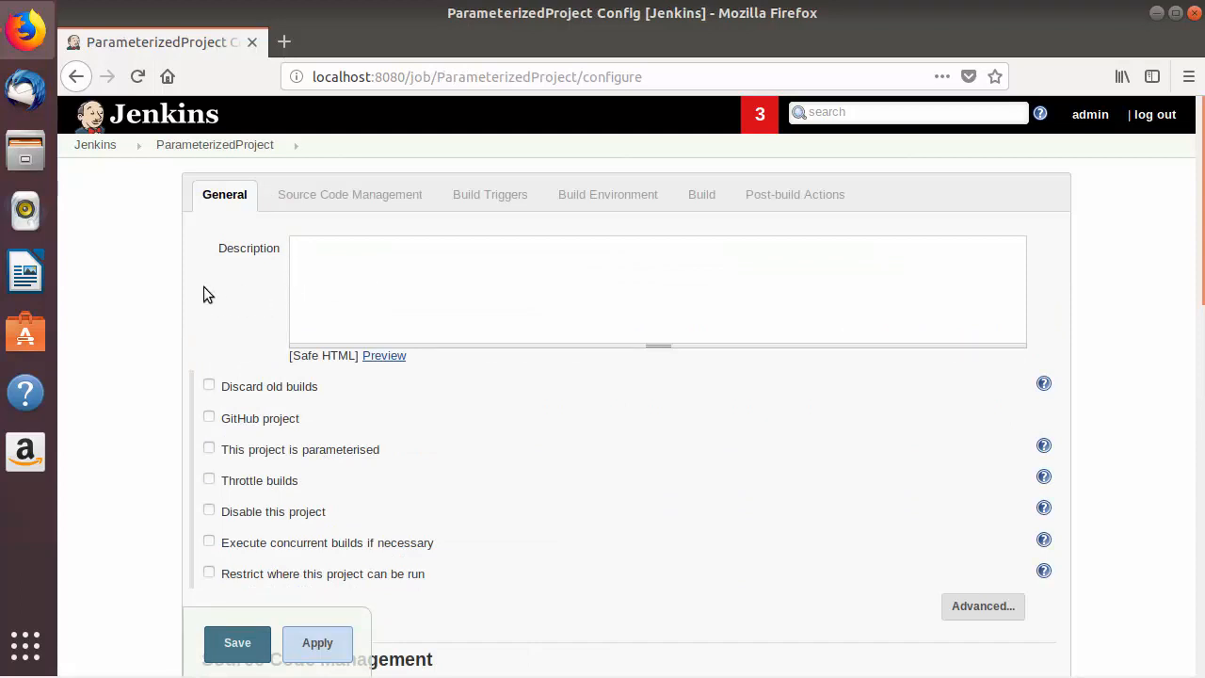
- Mark the project as parameterised and add a String Parameter to it
key("ctrl+plus")
key("ctrl+plus")
key("ctrl+plus")
scroll(210, 284, "down", 3)
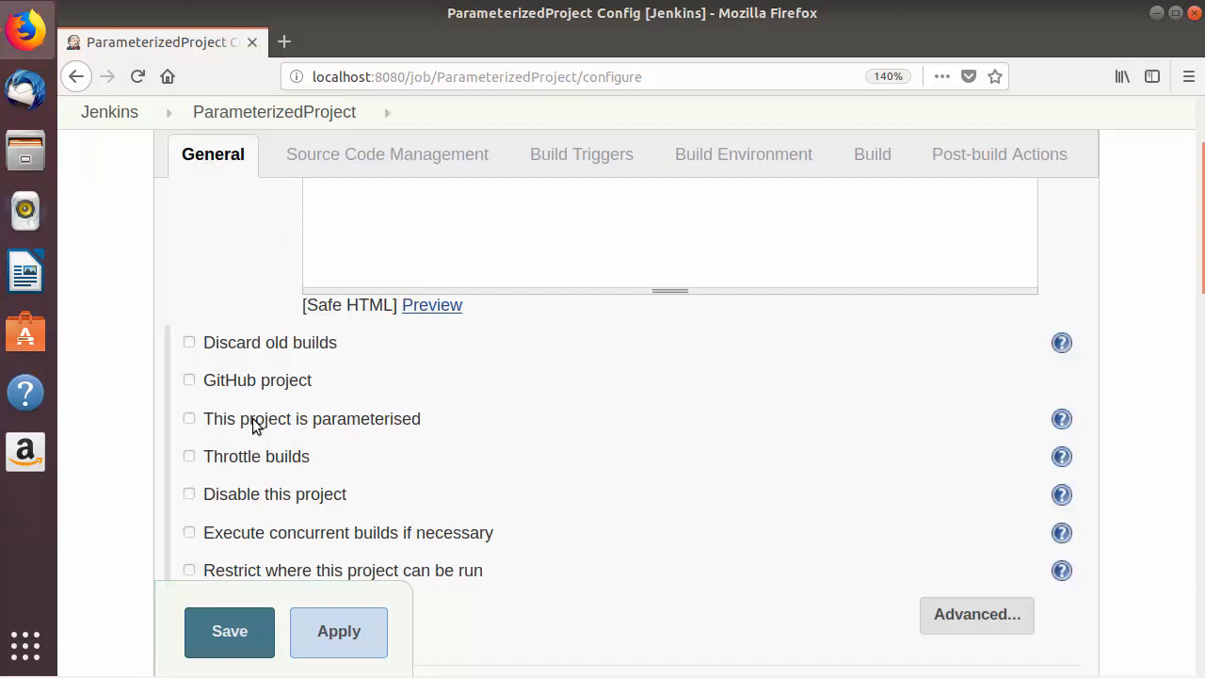
left_click(189, 419)
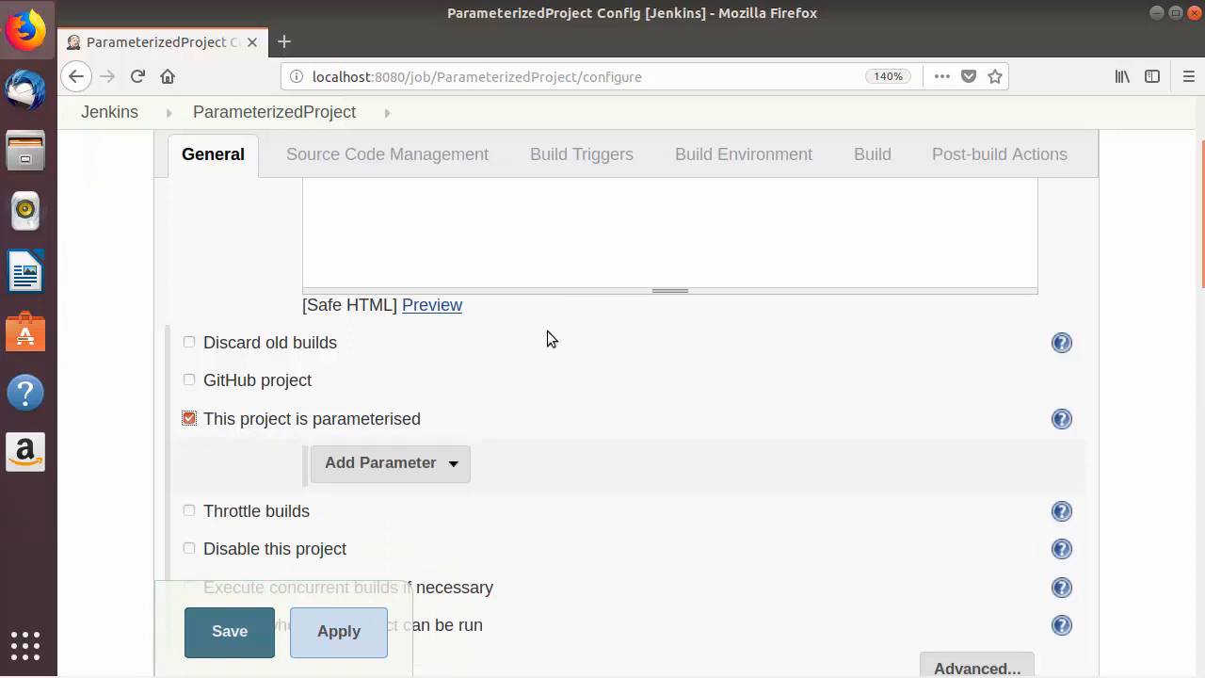
scroll(547, 338, "down", 3)
left_click(426, 322)
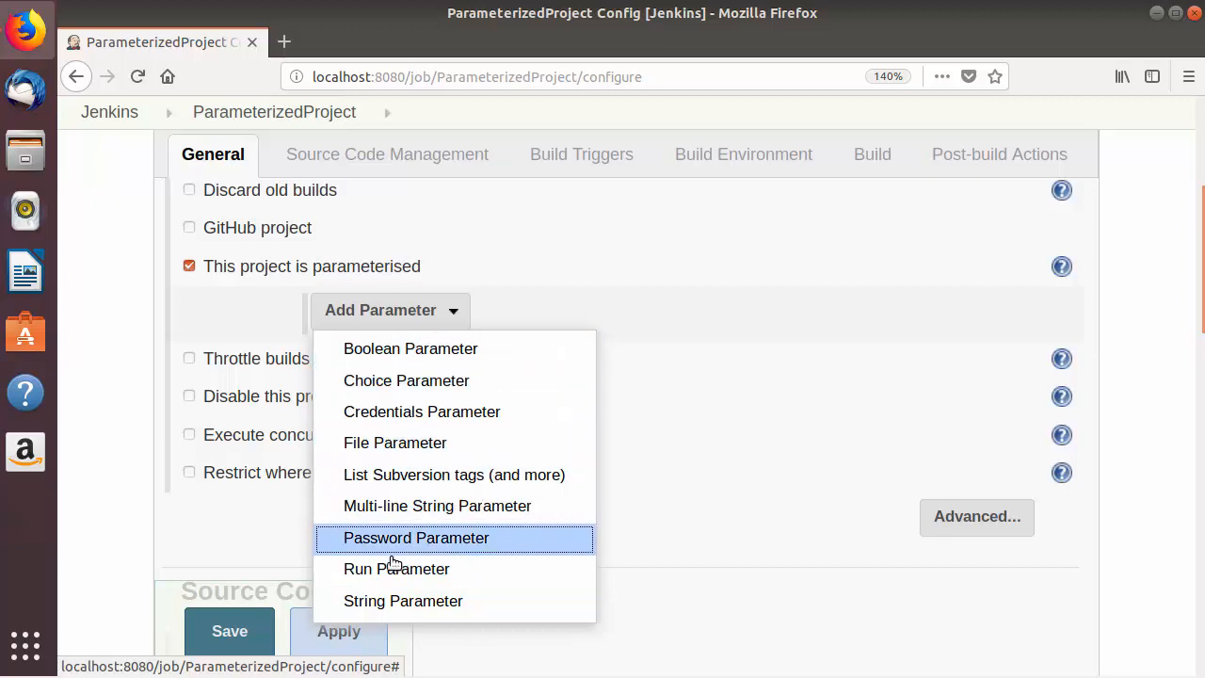
left_click(386, 601)
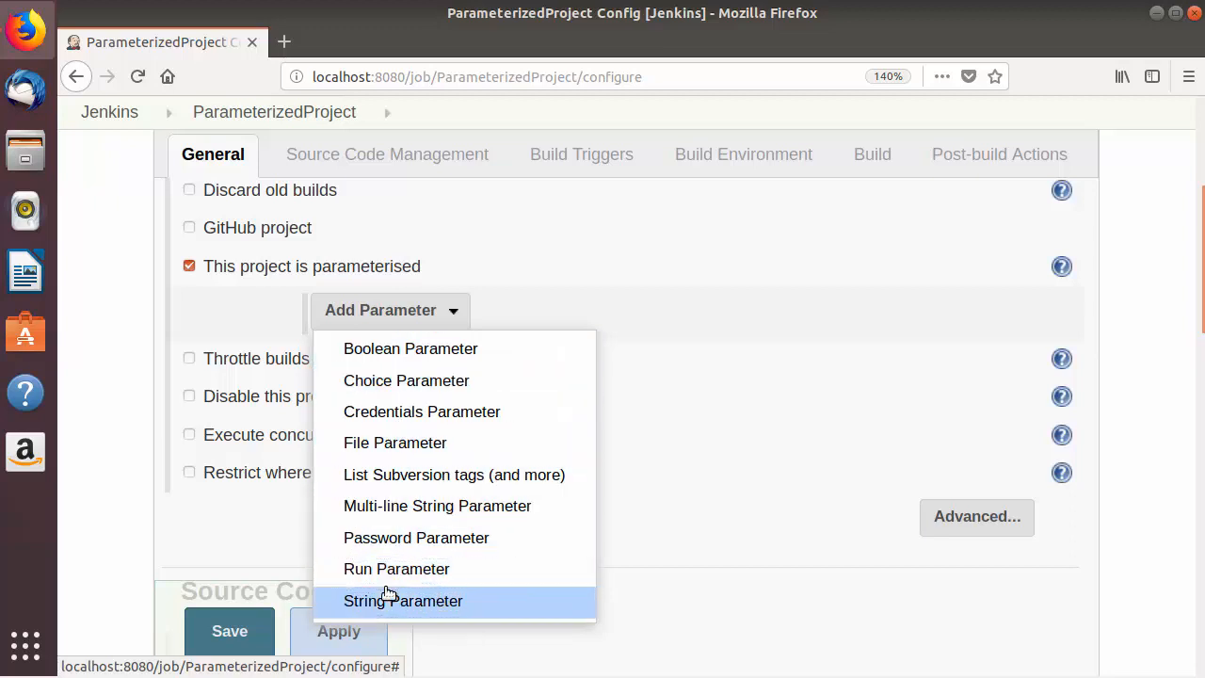
left_click(387, 601)
- Name the string parameter platform and give it the default value Linux
left_click(519, 374)
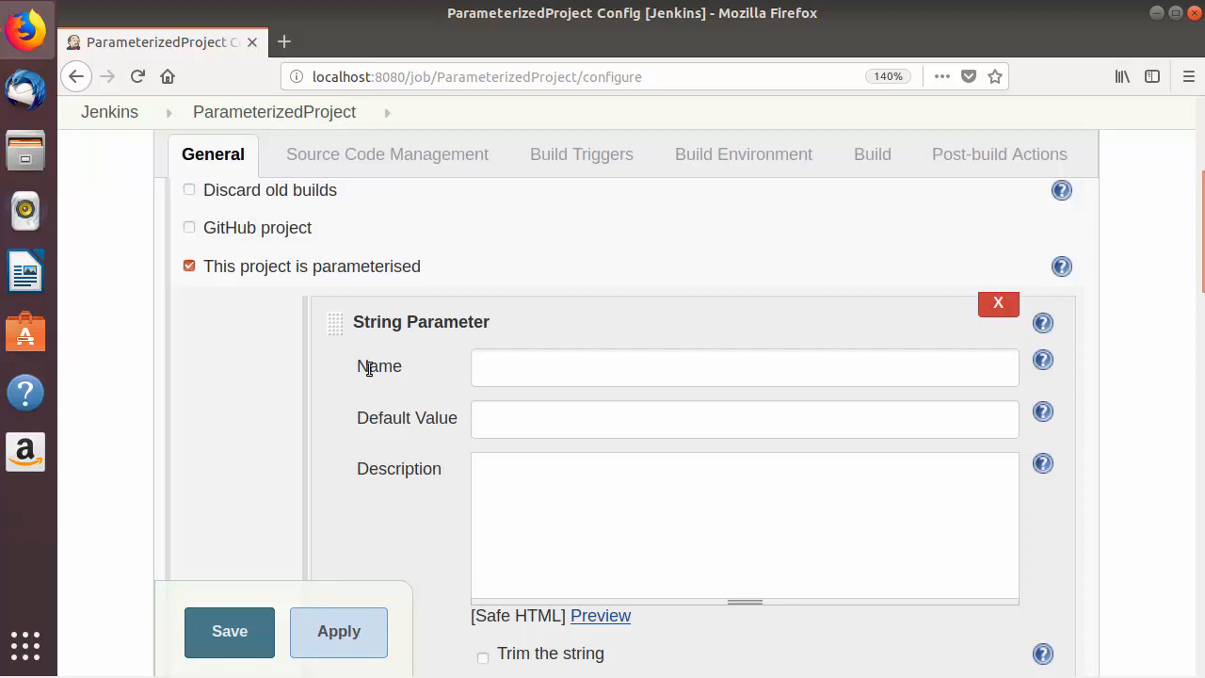
type("platform")
left_click(554, 414)
type("Linux")
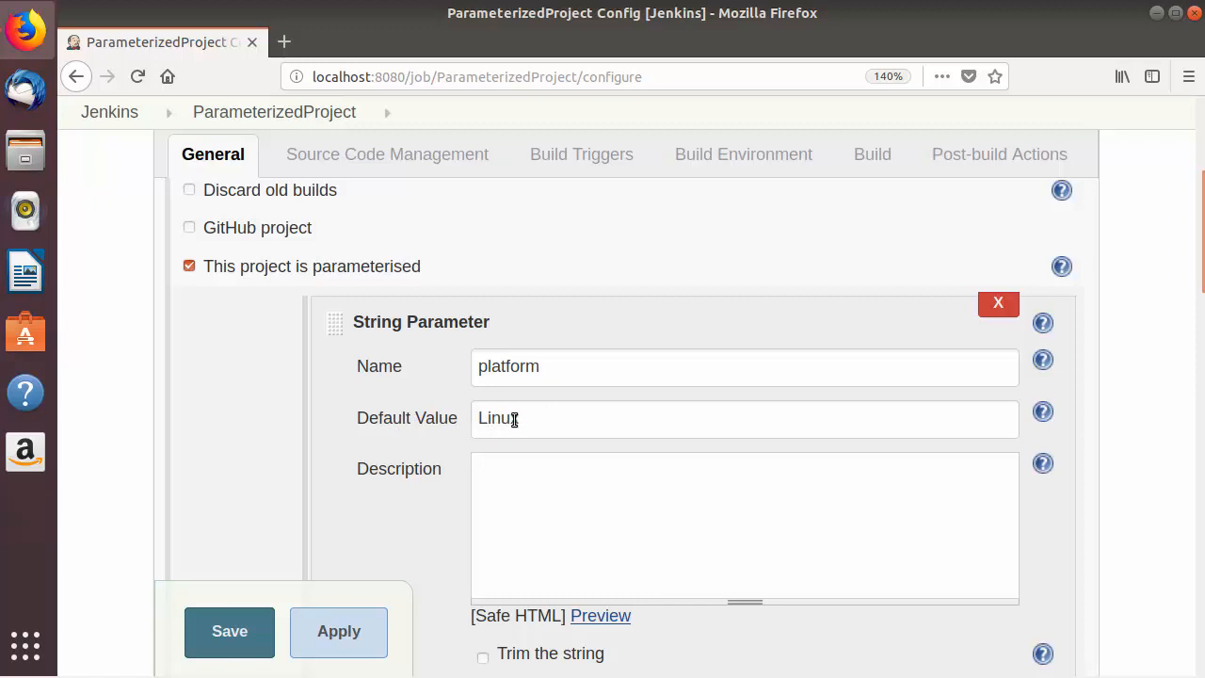
left_click(544, 512)
- Enable trimming of the platform parameter's string and show the help text for that option
scroll(542, 461, "down", 3)
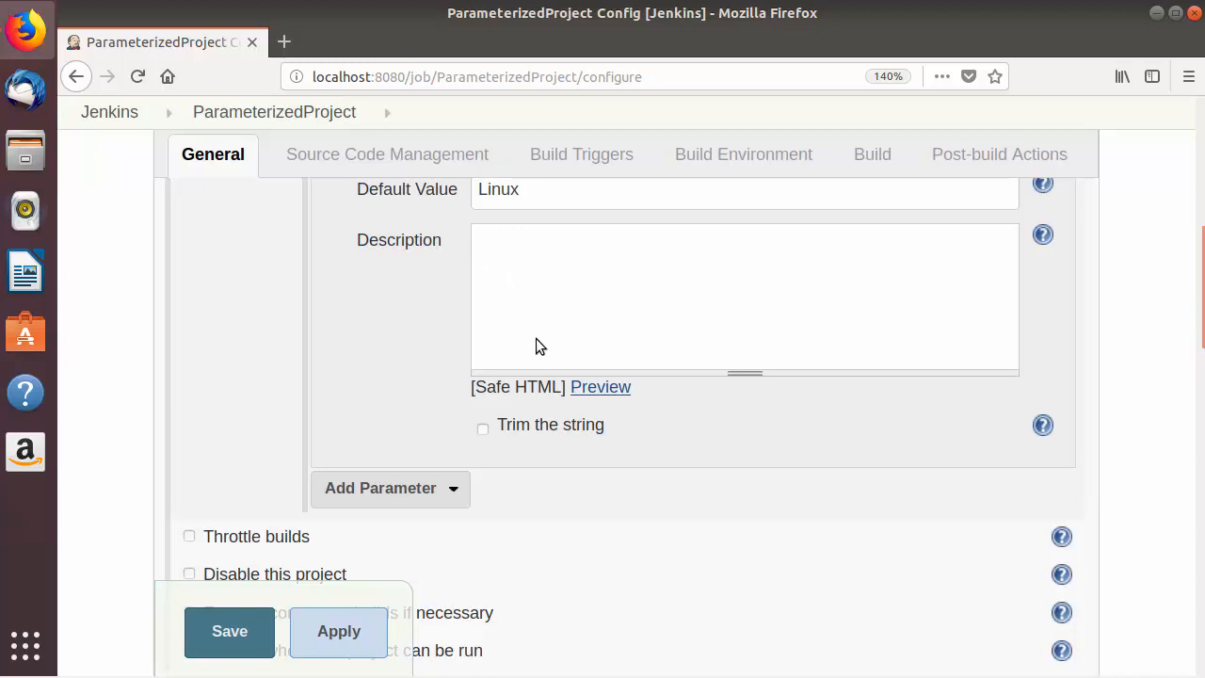
left_click(484, 429)
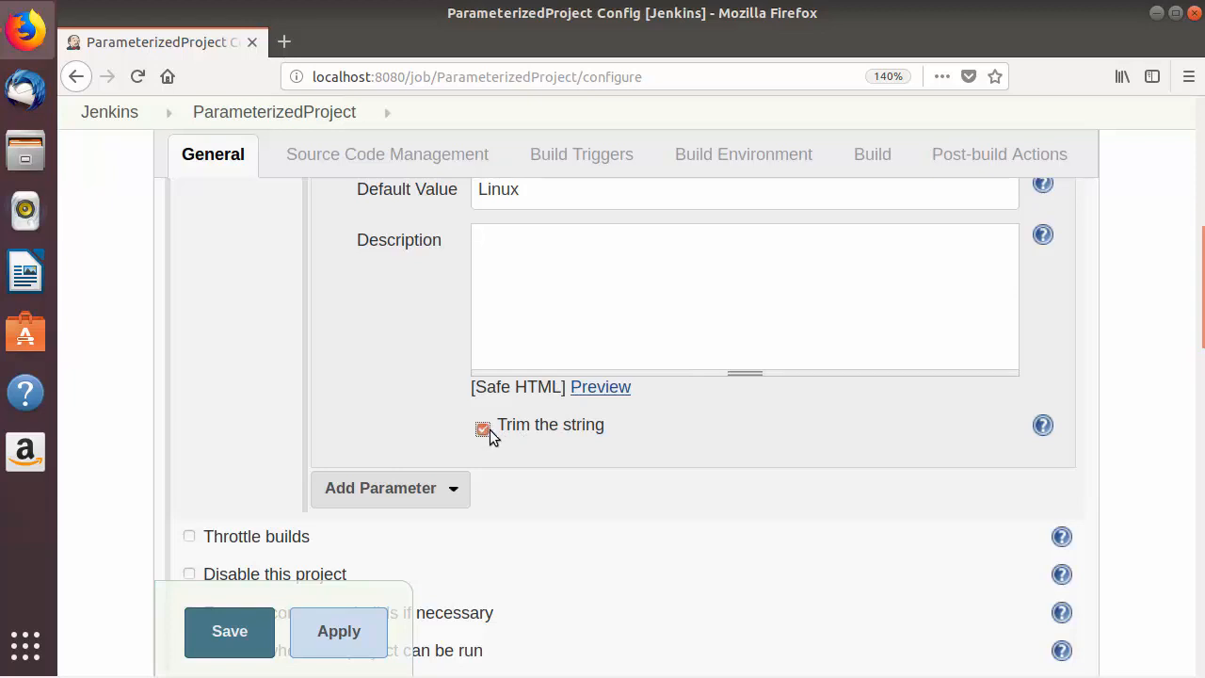
left_click(1040, 425)
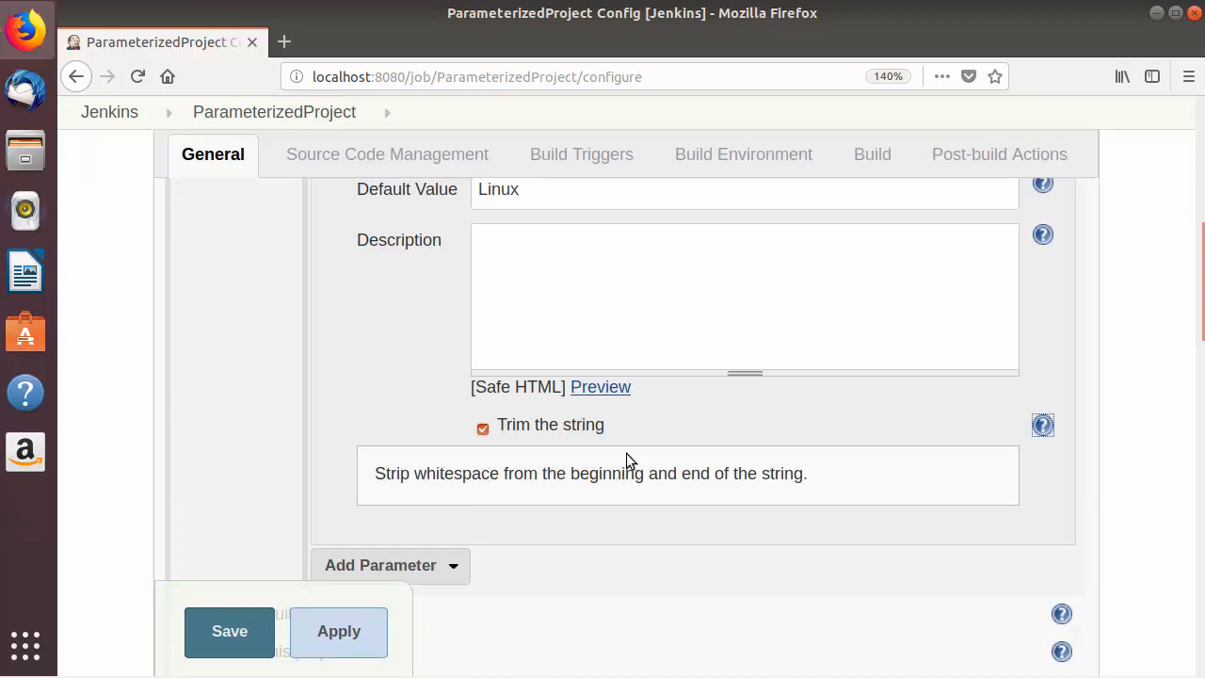
scroll(568, 450, "down", 3)
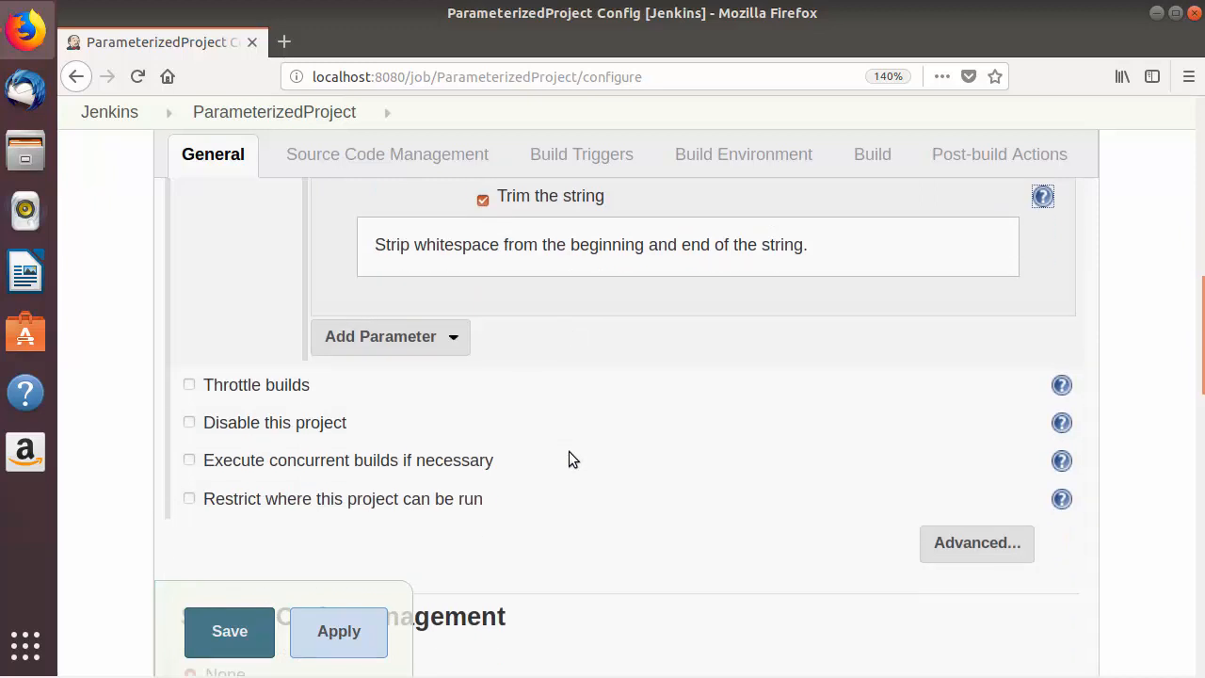
scroll(568, 451, "up", 4)
scroll(593, 370, "up", 1)
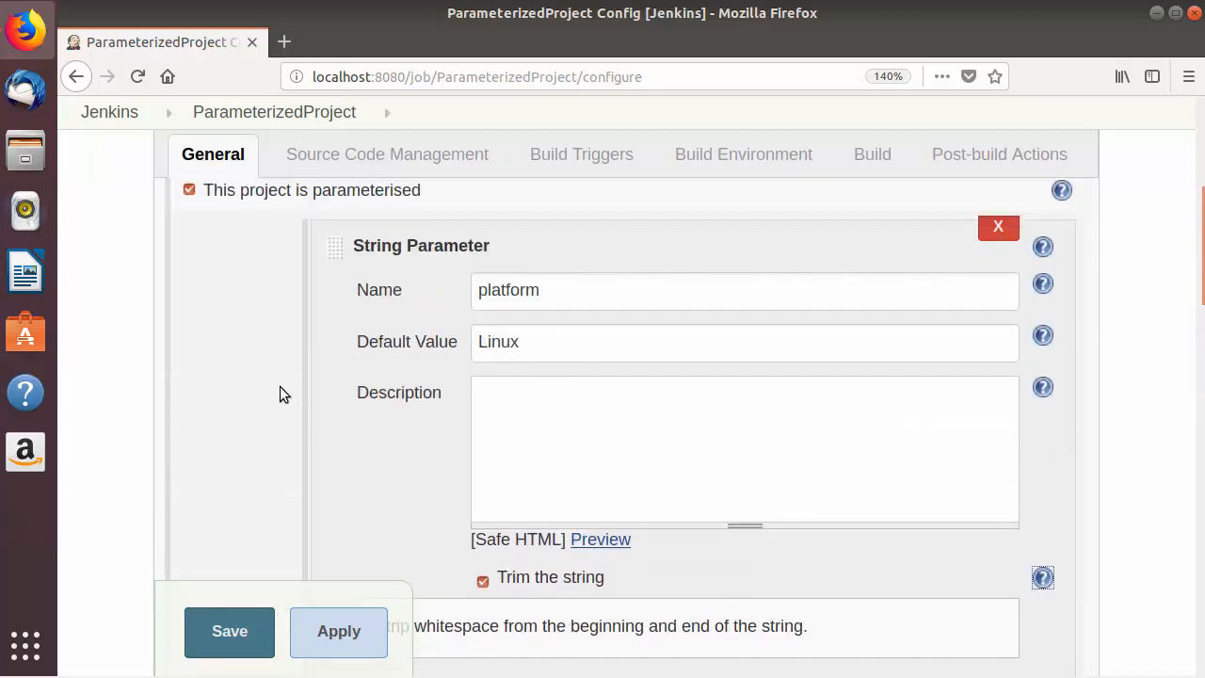
- Add an Execute shell build step to the project
scroll(280, 385, "down", 4)
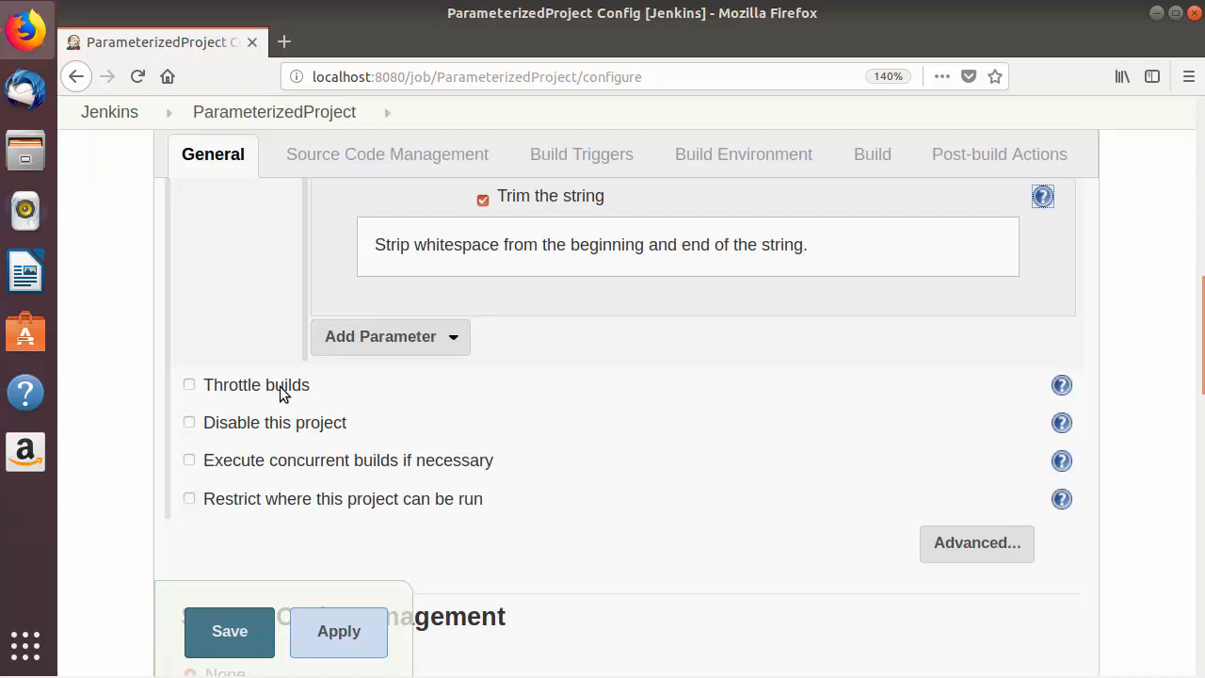
scroll(280, 386, "down", 4)
scroll(286, 375, "down", 4)
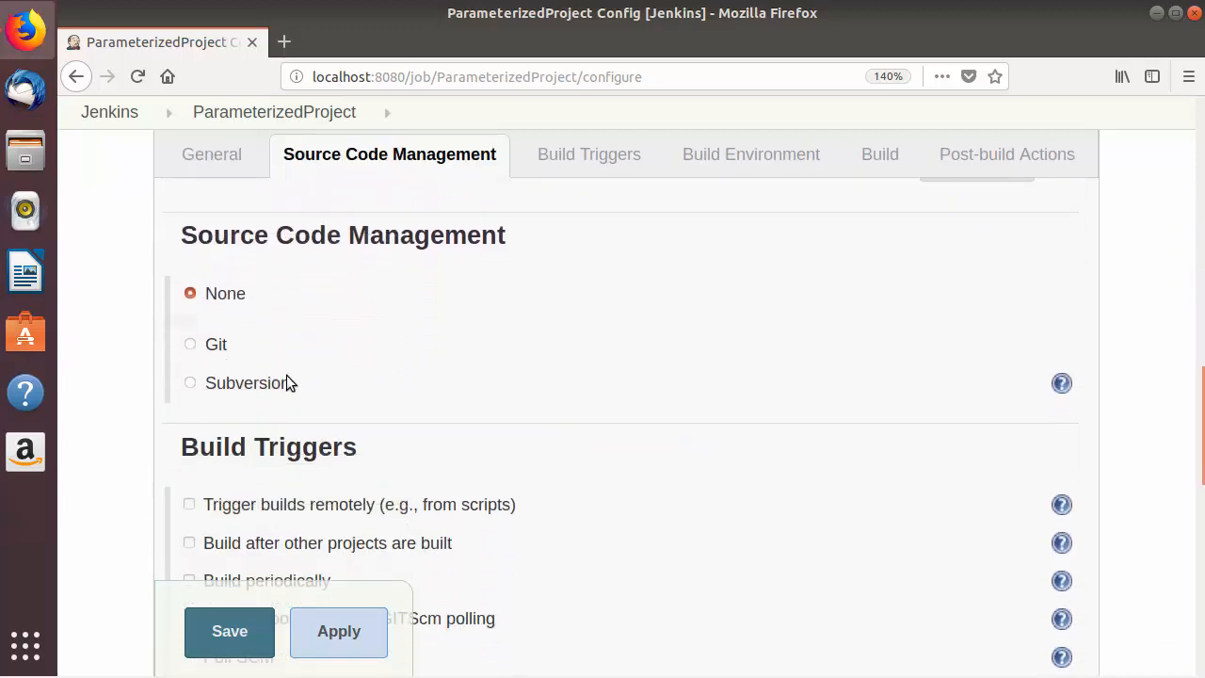
scroll(353, 365, "down", 4)
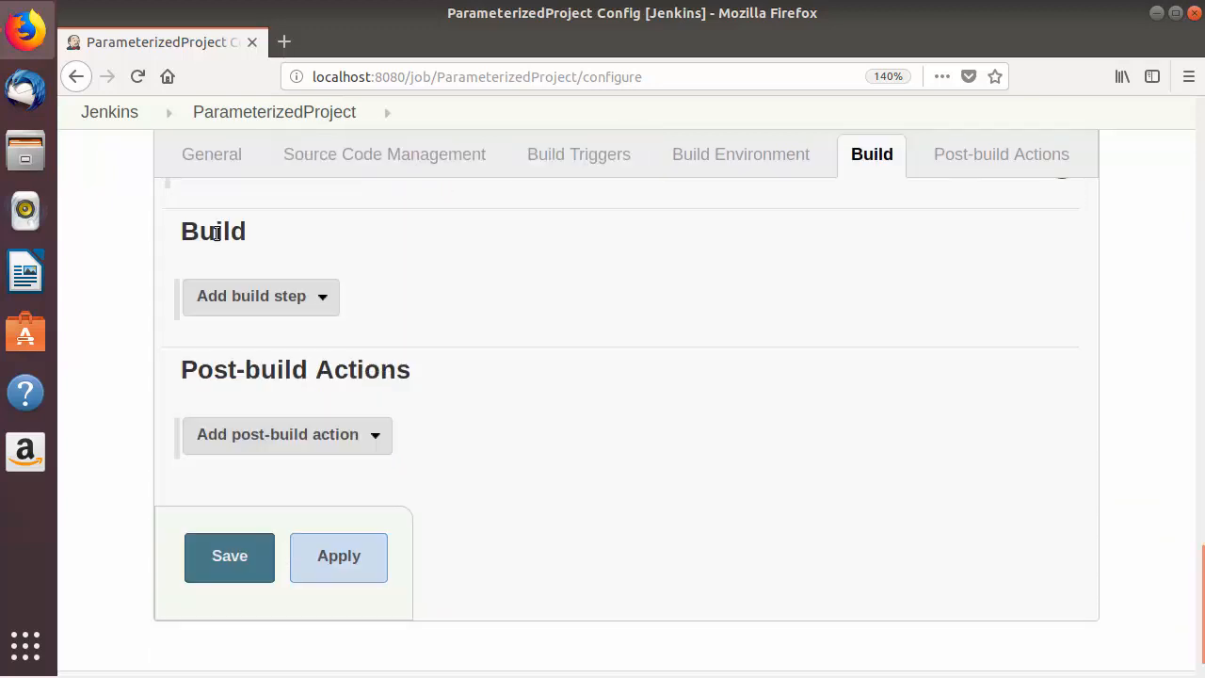
left_click(276, 300)
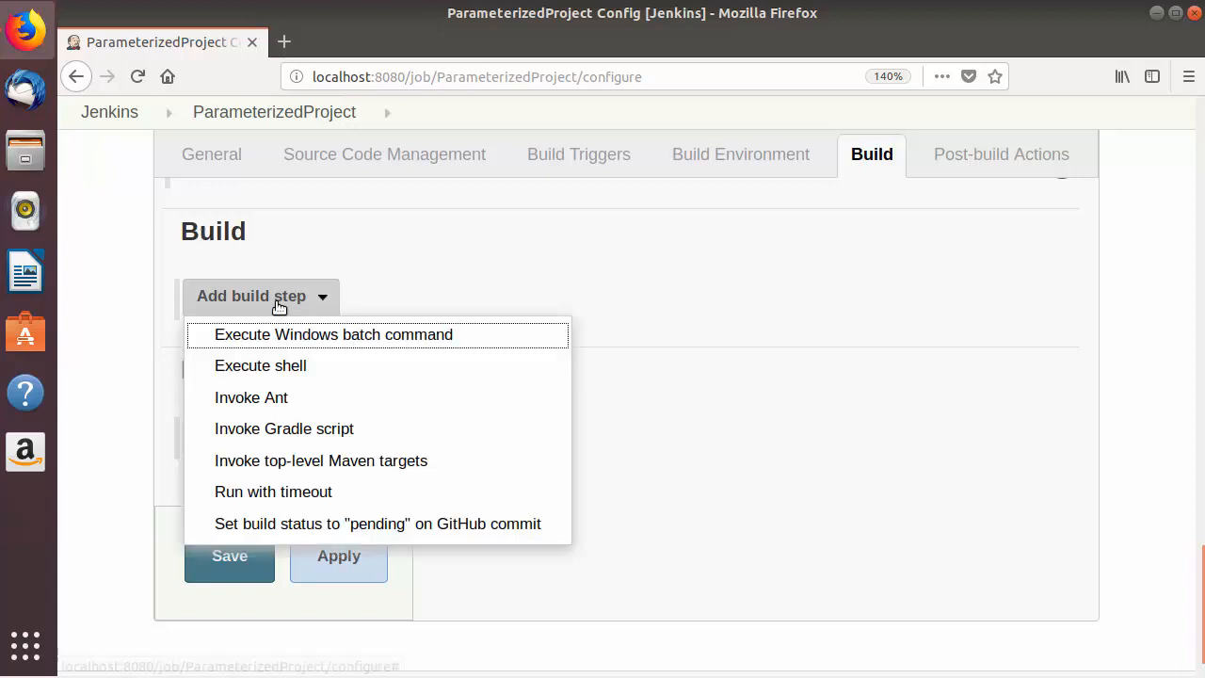
left_click(255, 373)
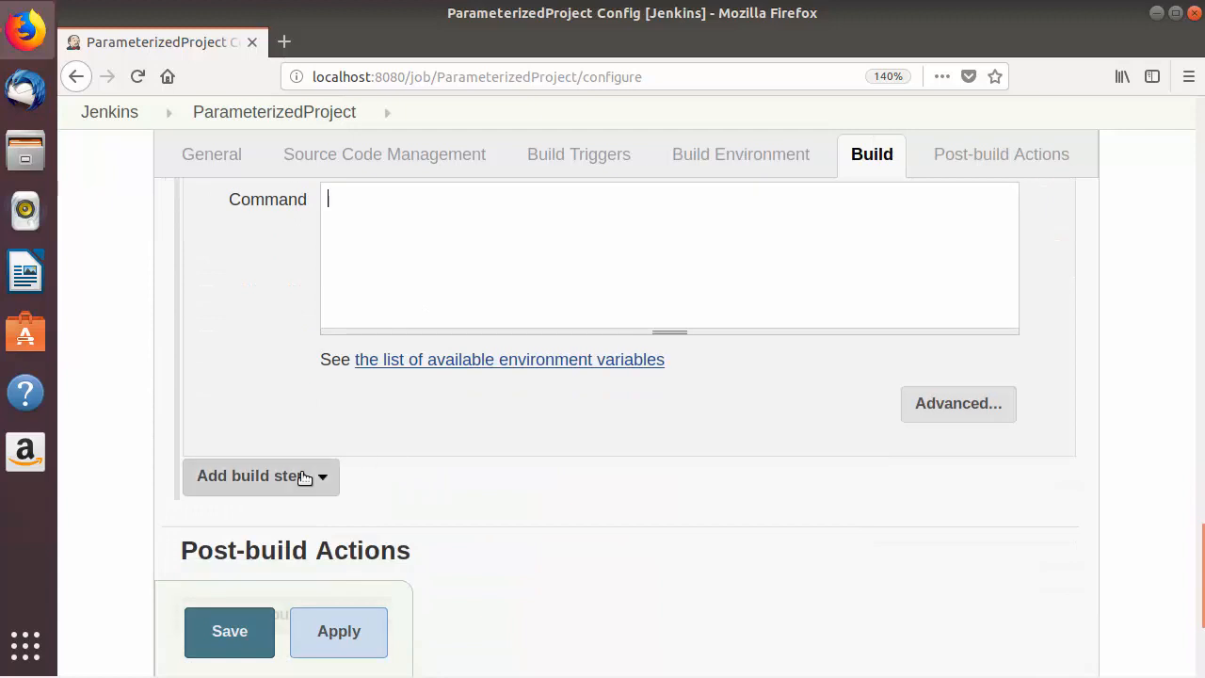
left_click(304, 473)
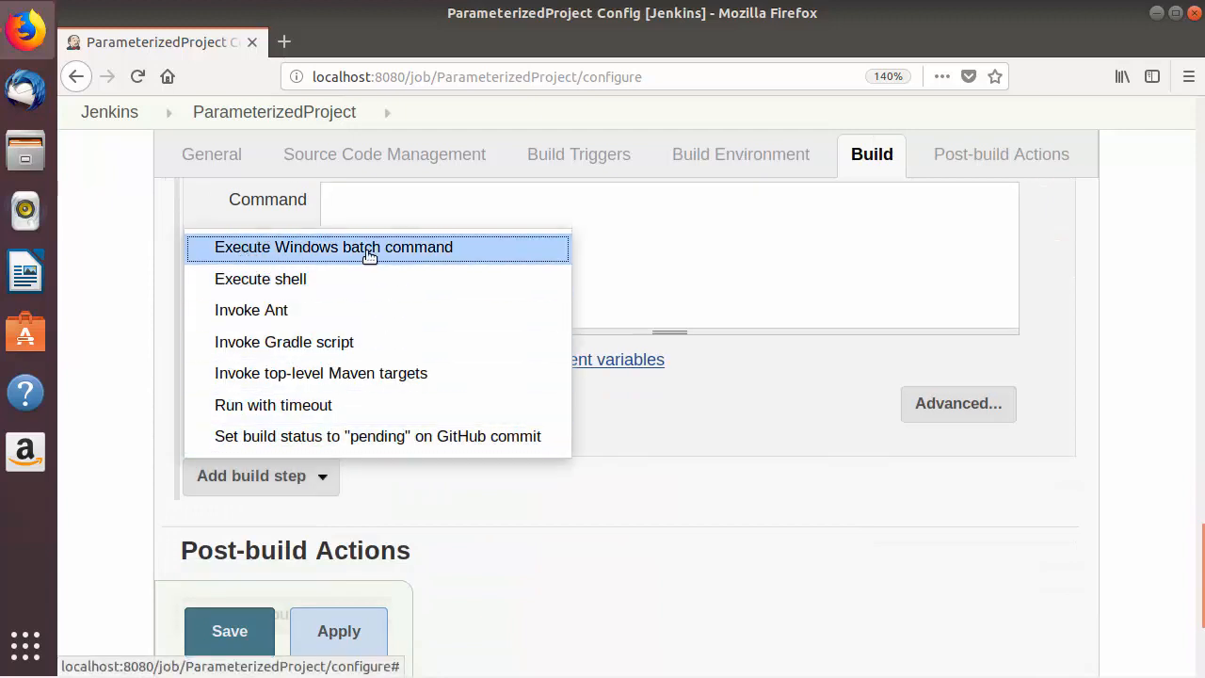
left_click(650, 259)
scroll(579, 307, "up", 3)
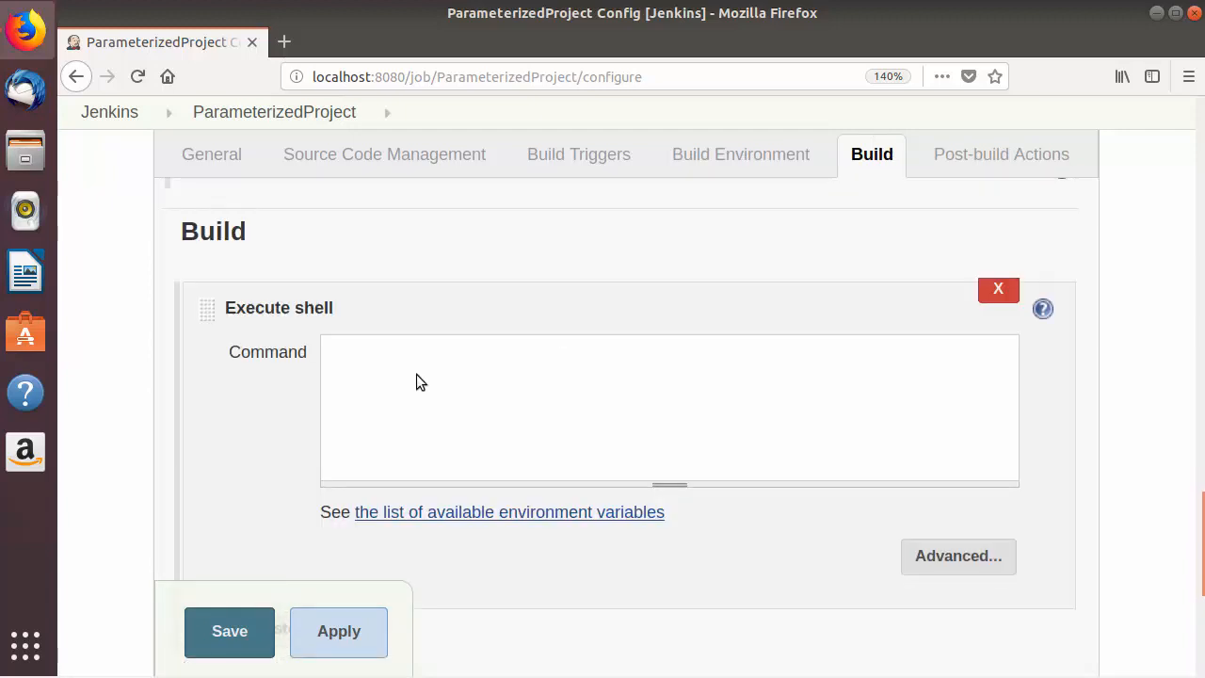
- Enter echo $platform as the shell command, copying the variable name from the string parameter
type("echo")
type("ame")
scroll(416, 374, "up", 15)
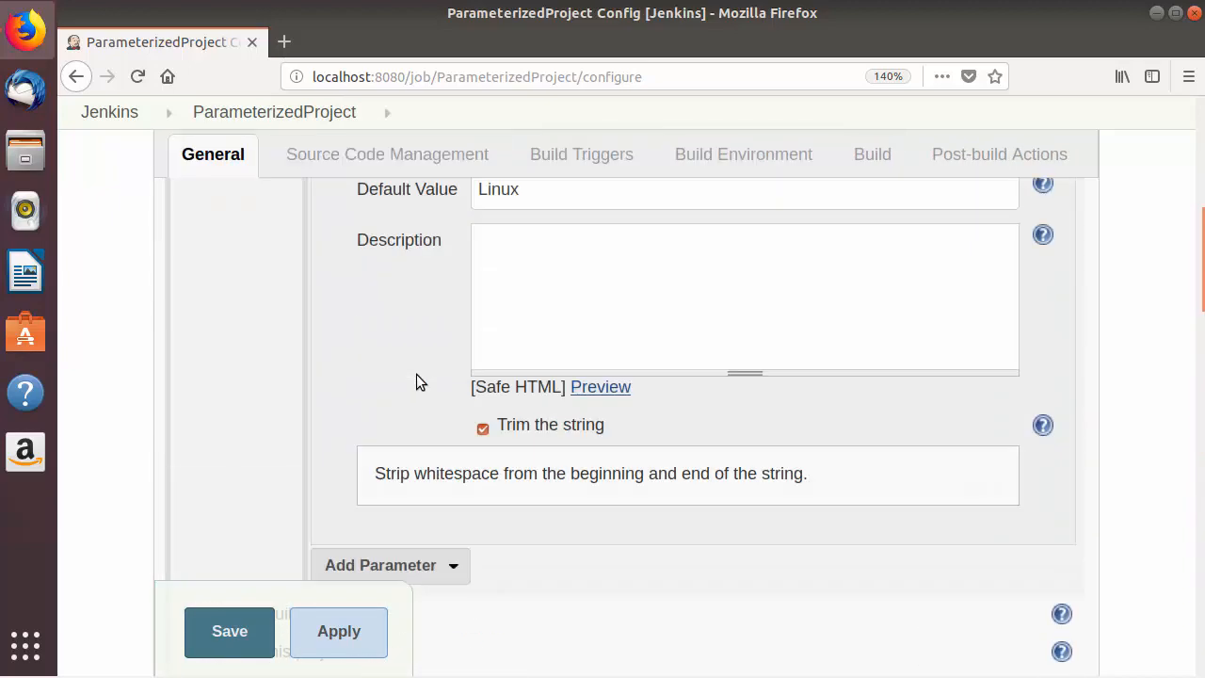
scroll(442, 372, "up", 4)
double_click(514, 365)
key("ctrl+c")
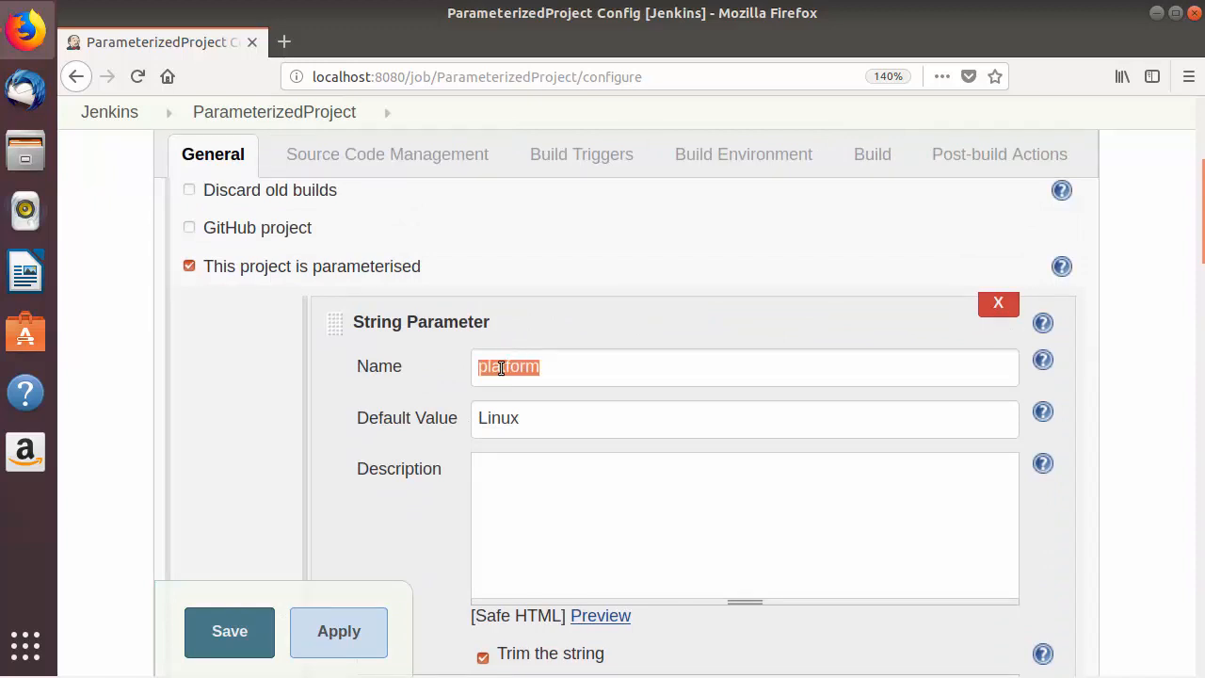
scroll(500, 368, "down", 10)
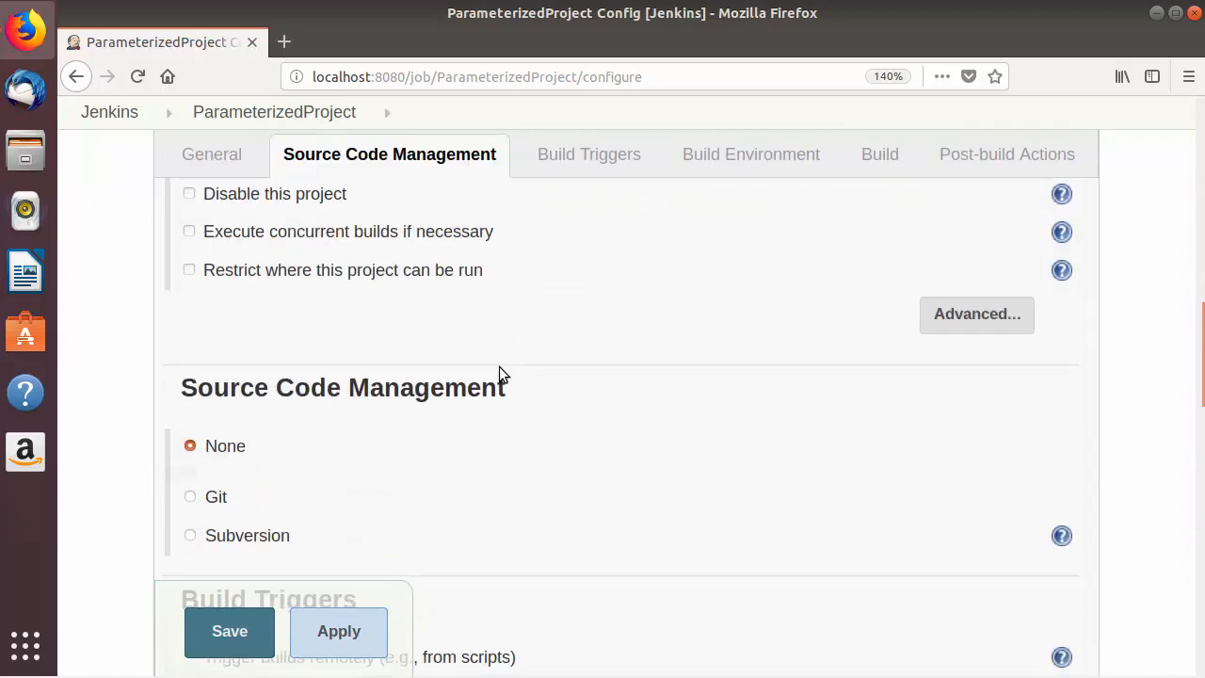
scroll(499, 371, "down", 8)
left_click(474, 361)
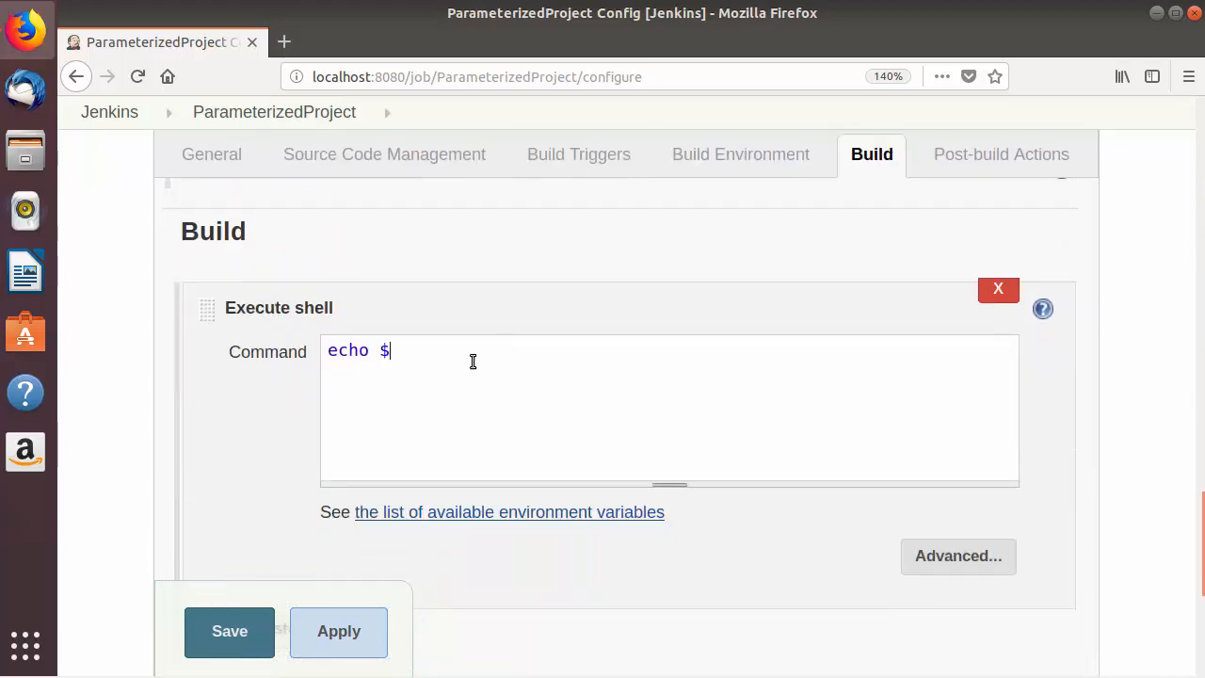
key("ctrl+v")
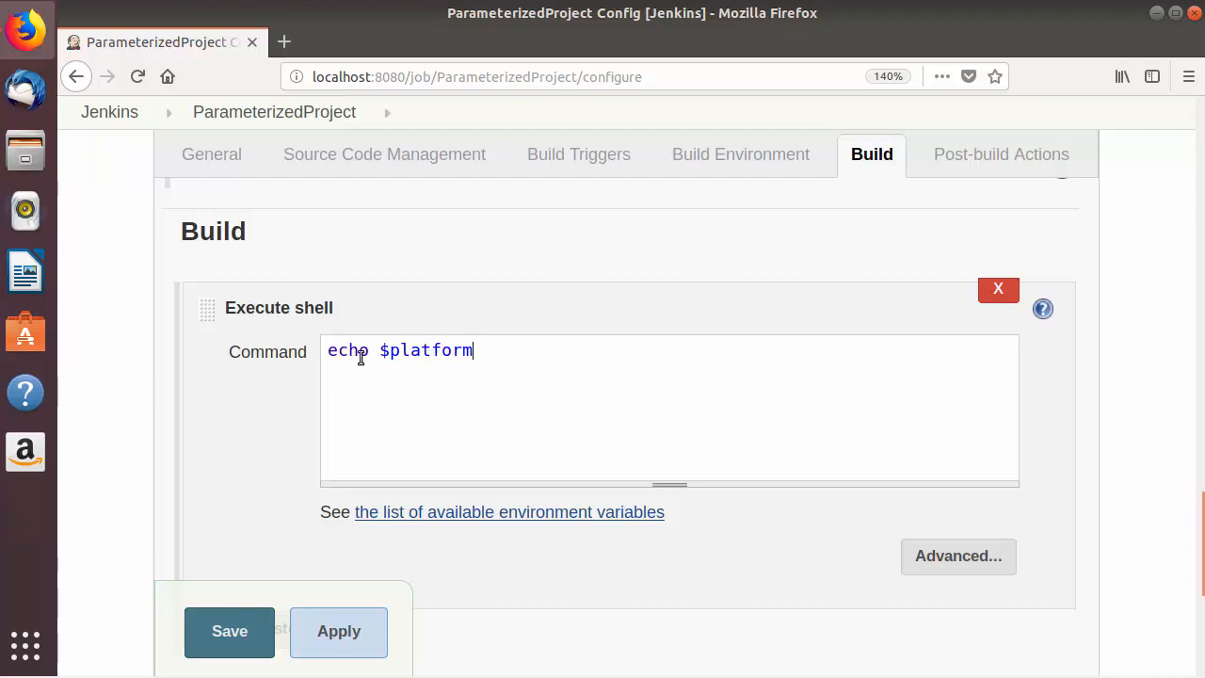
double_click(444, 353)
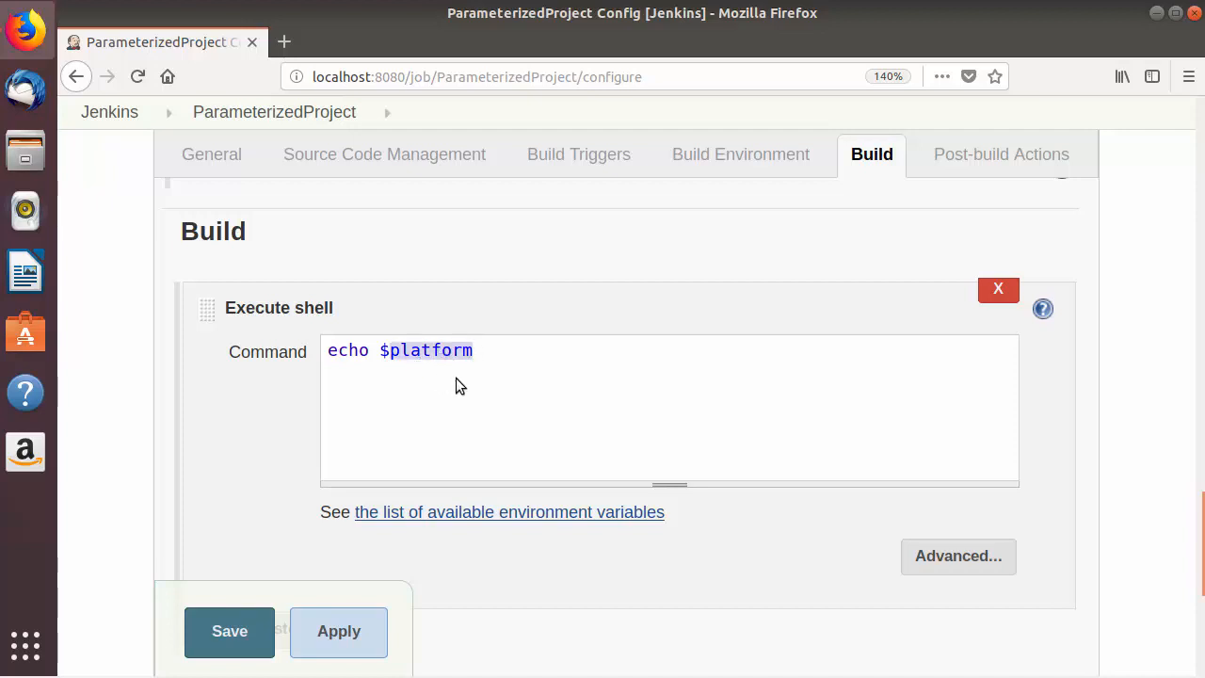
- Save the project configuration and open the project's Build with Parameters page
left_click(237, 625)
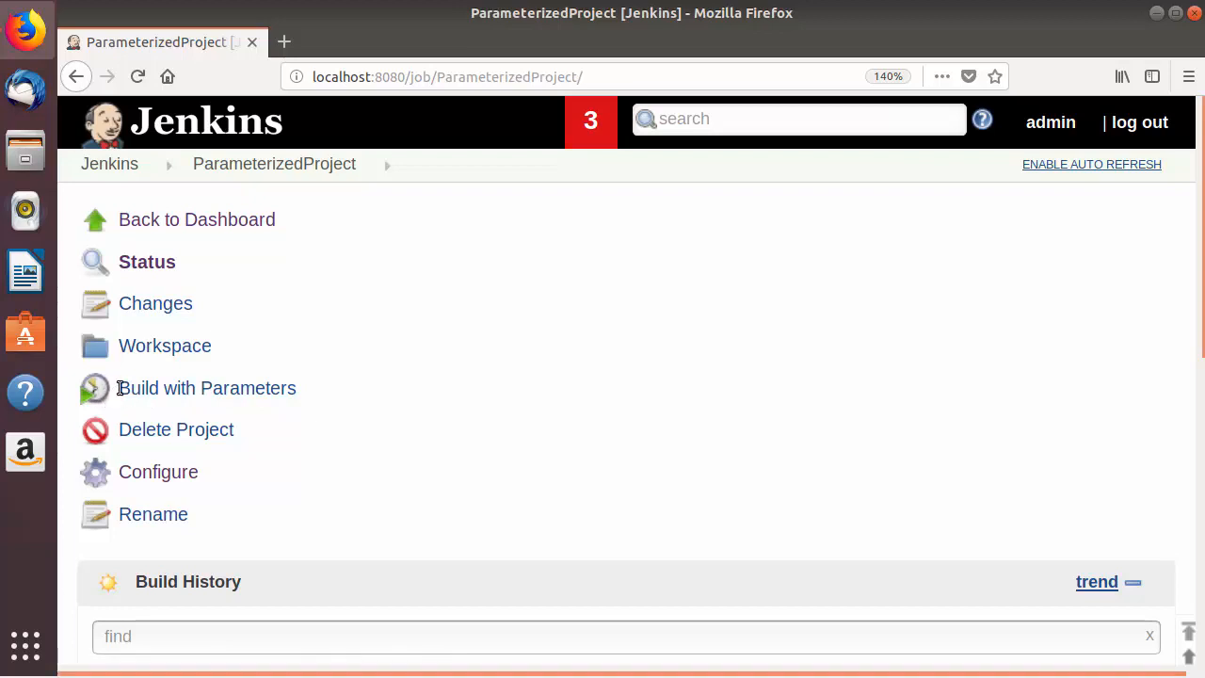
left_click_drag(120, 387, 157, 392)
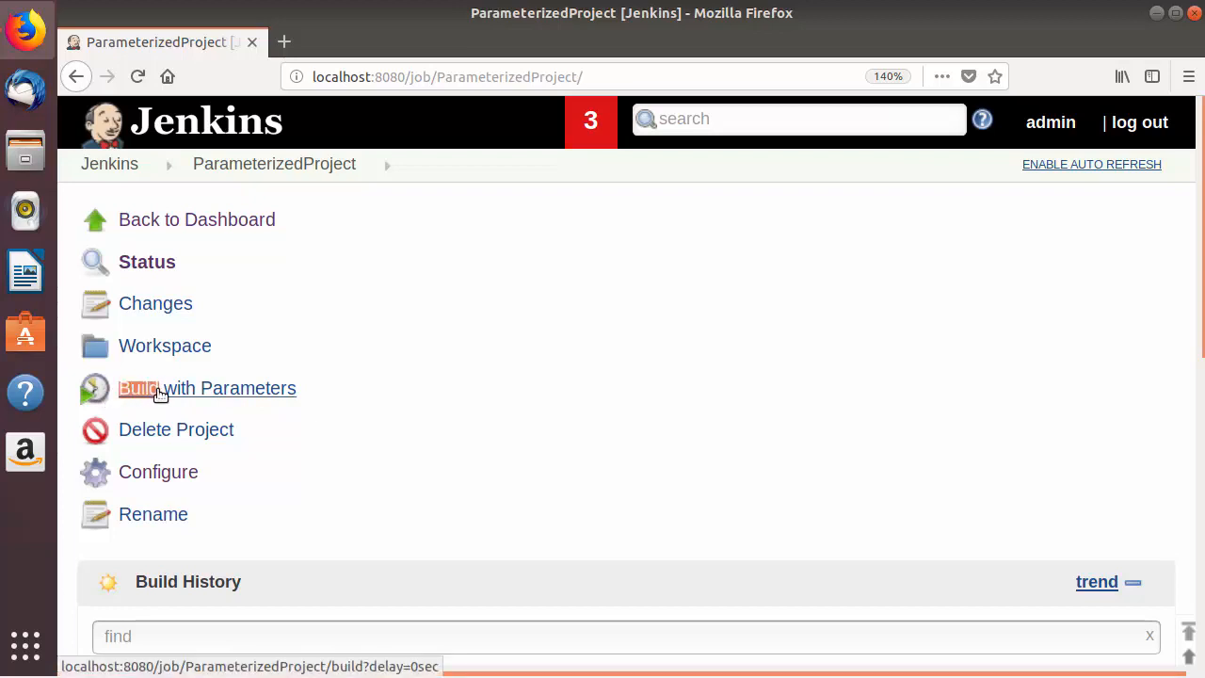
left_click(320, 388)
left_click(193, 396)
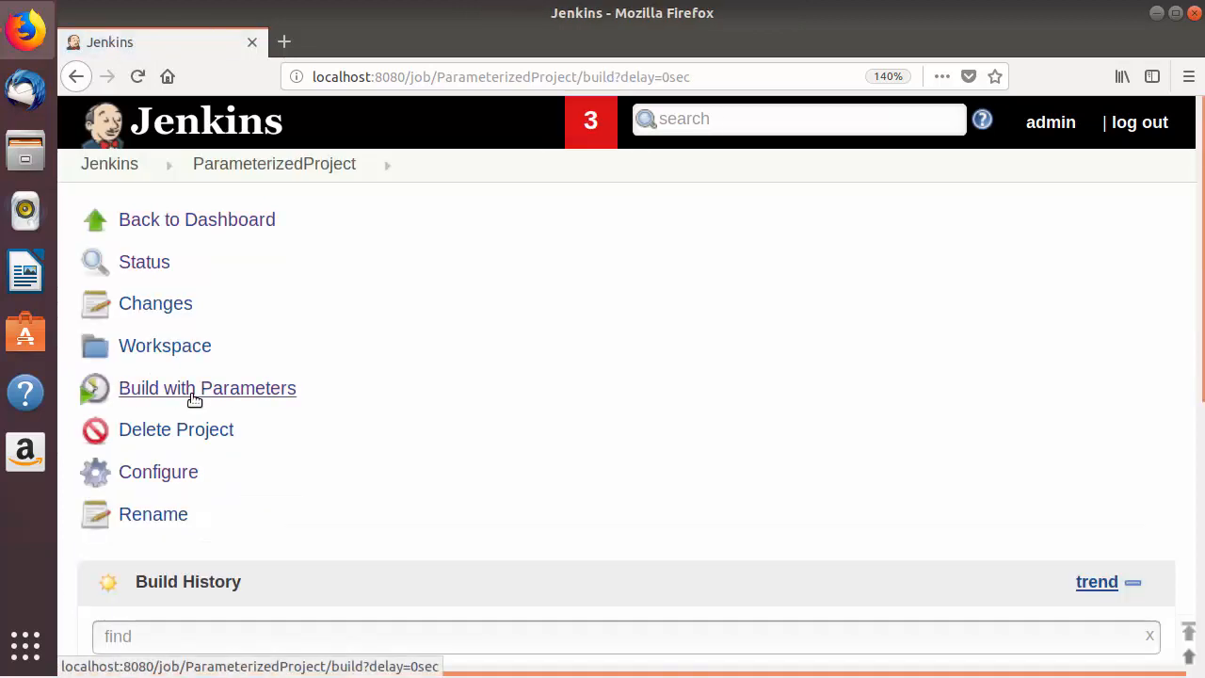
scroll(192, 399, "down", 2)
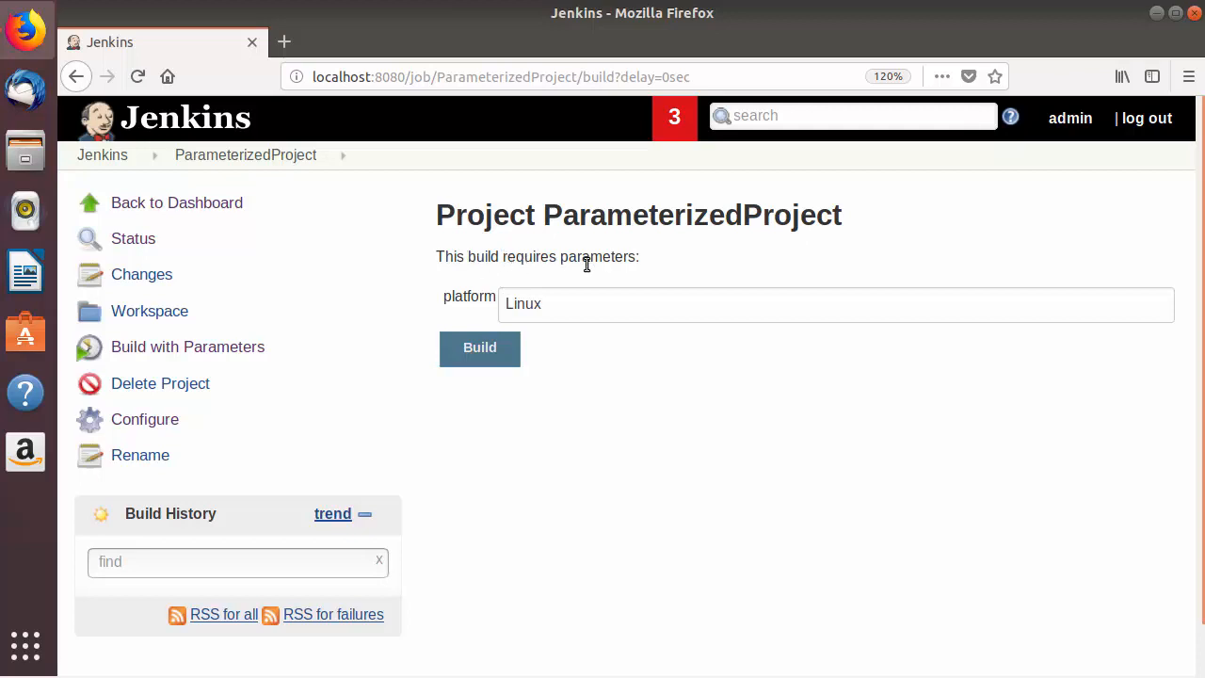
- Set the platform build parameter to Unix and start the build
double_click(465, 302)
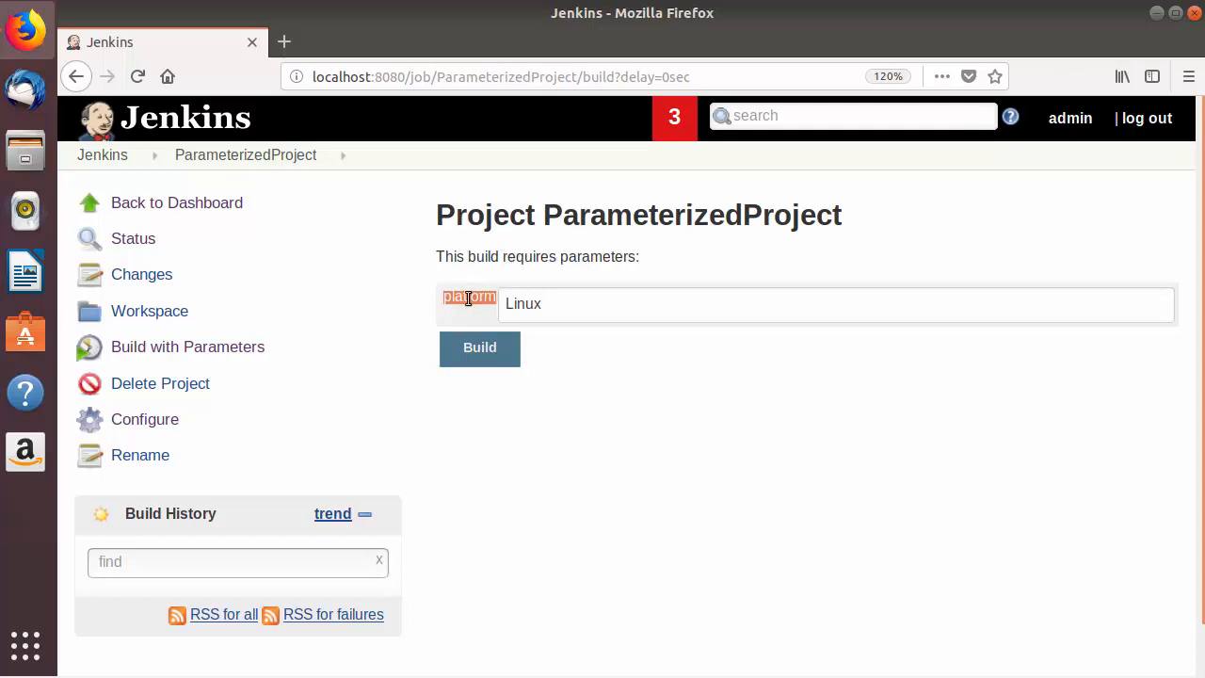
double_click(520, 306)
left_click(561, 306)
key("BackSpace")
key("BackSpace")
key("BackSpace")
key("BackSpace")
key("BackSpace")
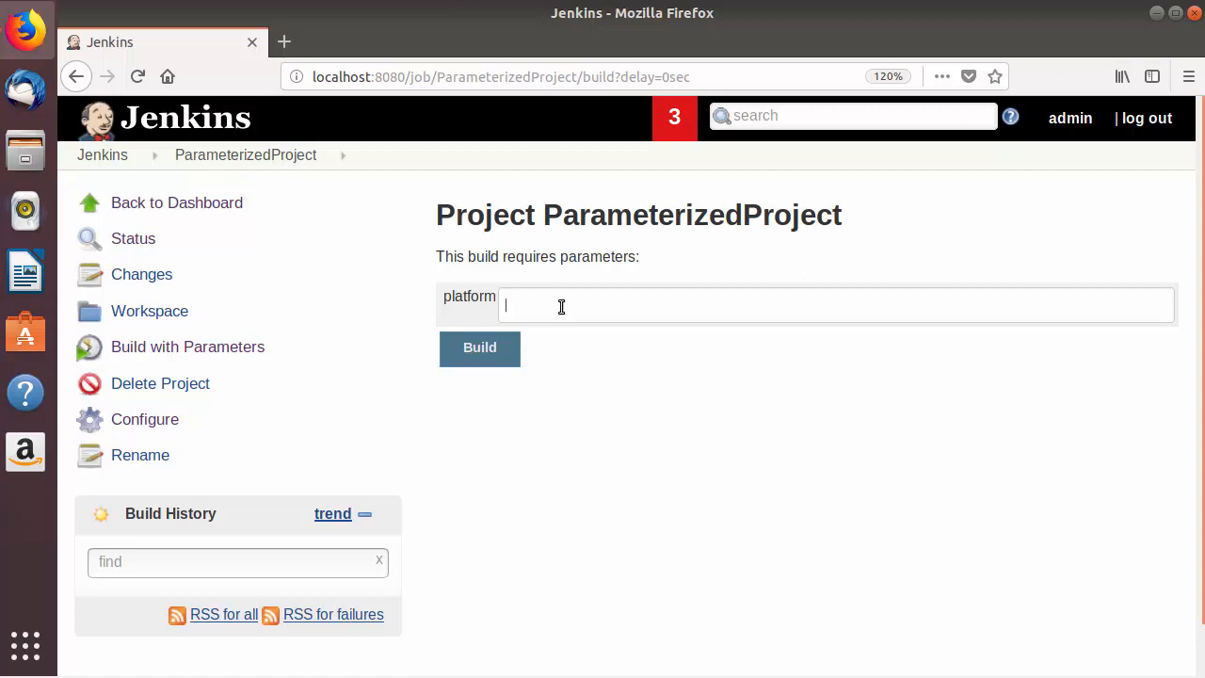
type("Unix")
left_click(479, 358)
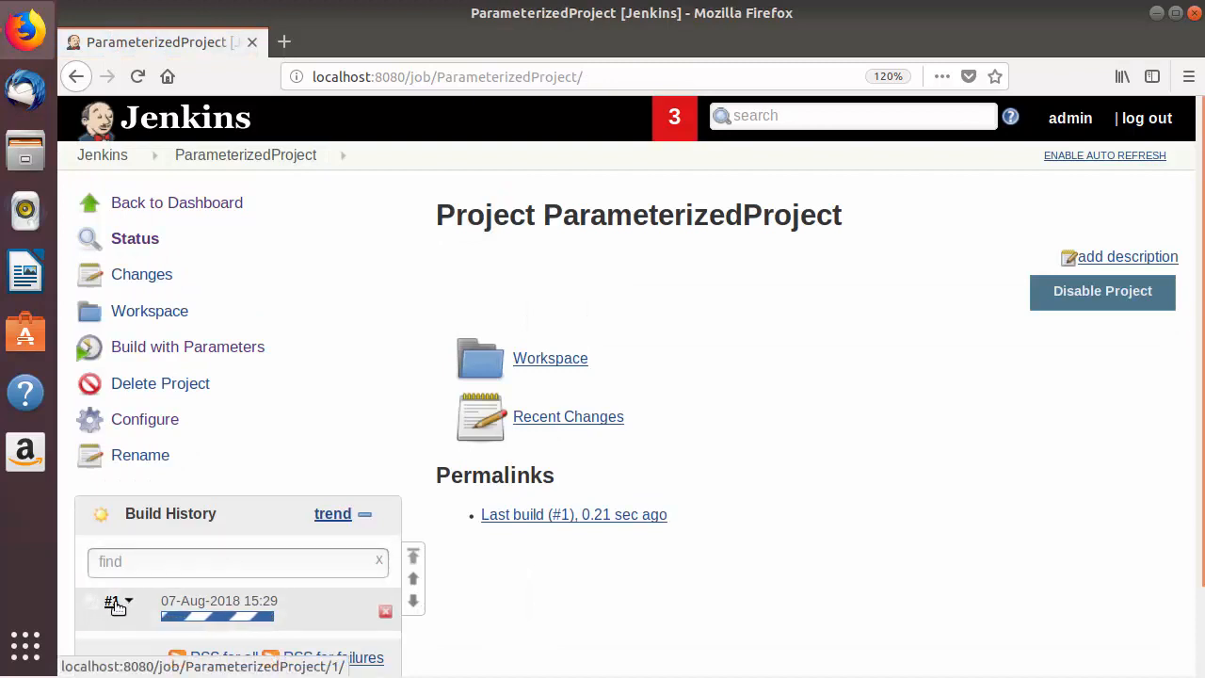
- Open the console output of build #1 and examine the echo command with its platform value
left_click(112, 602)
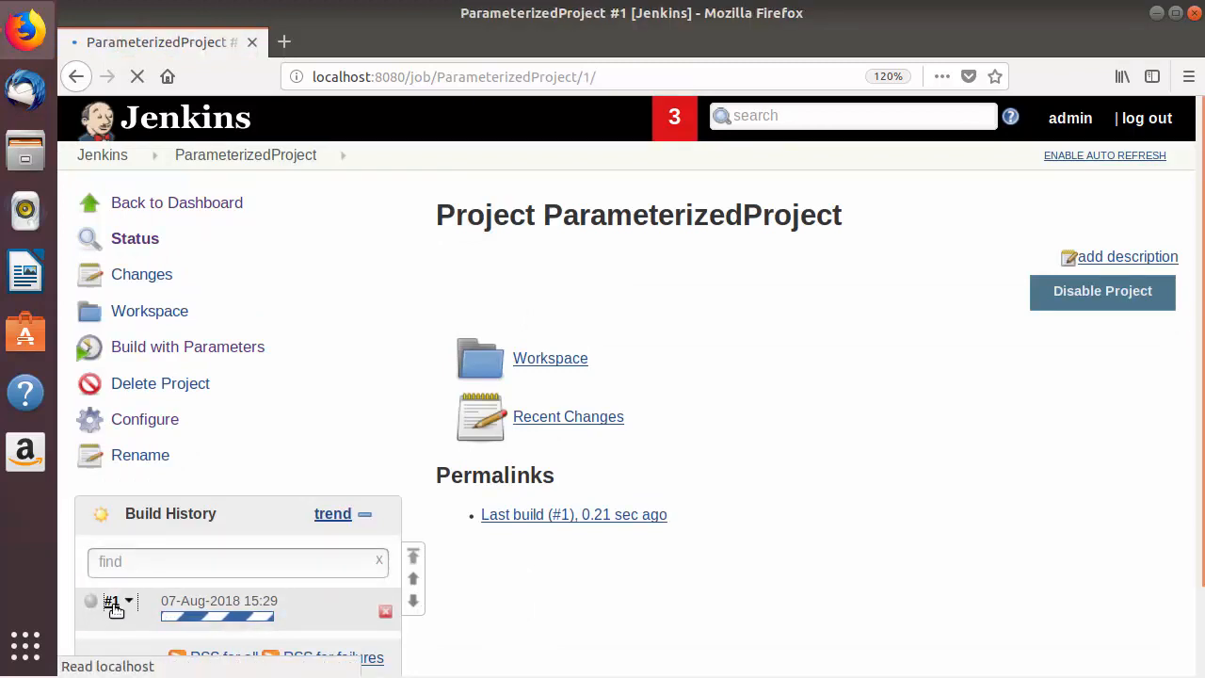
left_click(184, 315)
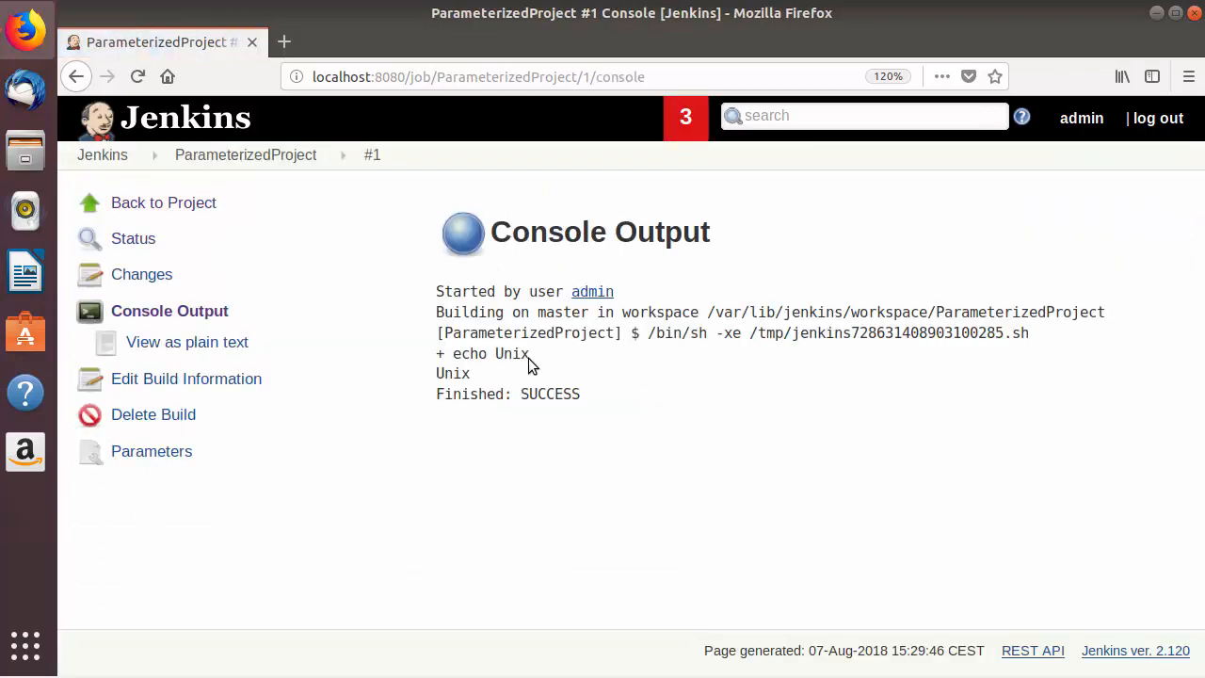
double_click(459, 355)
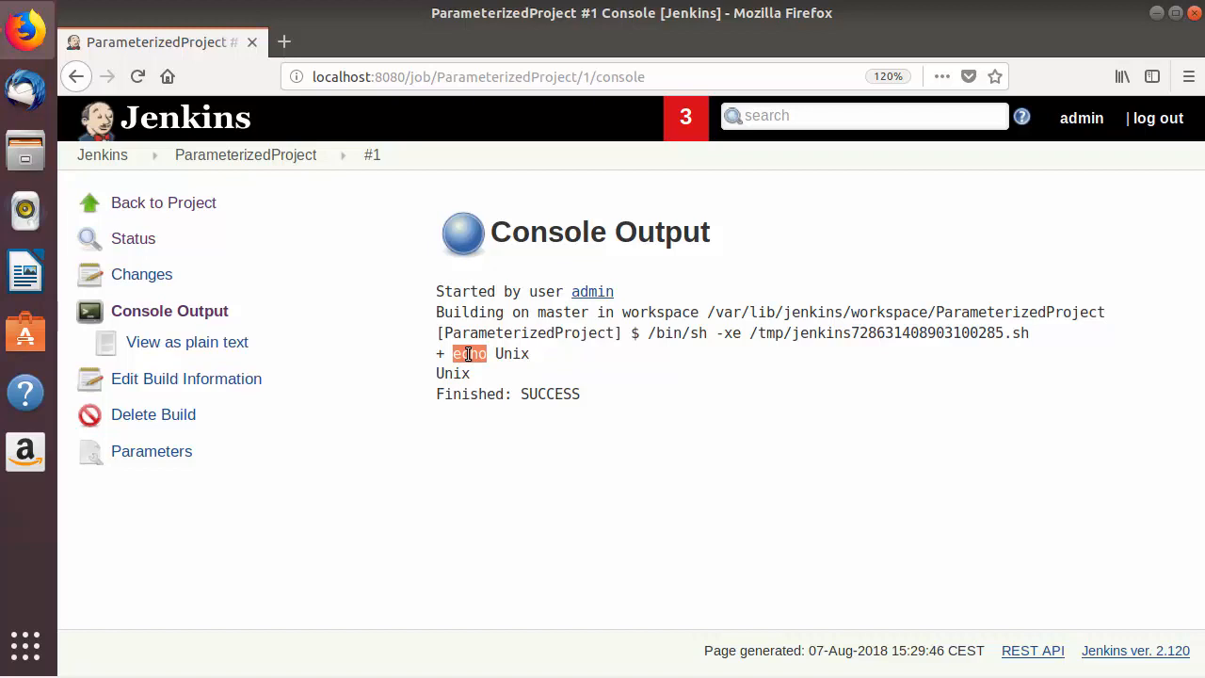
double_click(516, 353)
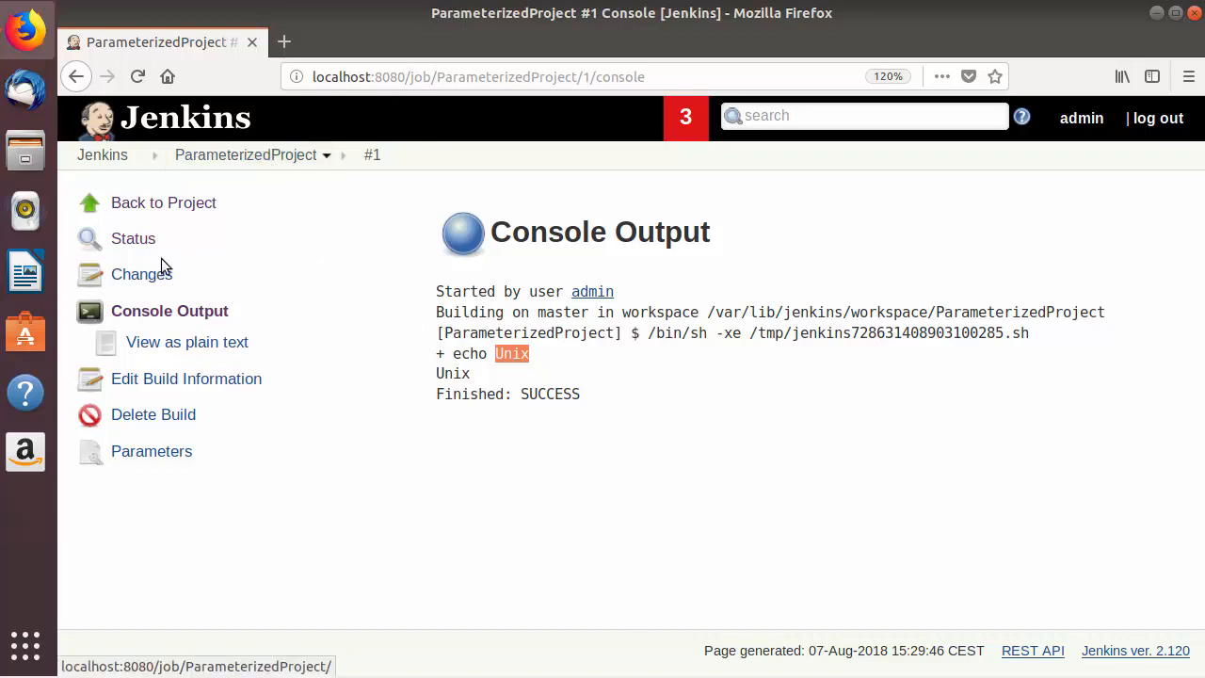
- Open the project's configuration and duplicate the echo $platform line in the Execute shell command
left_click(232, 158)
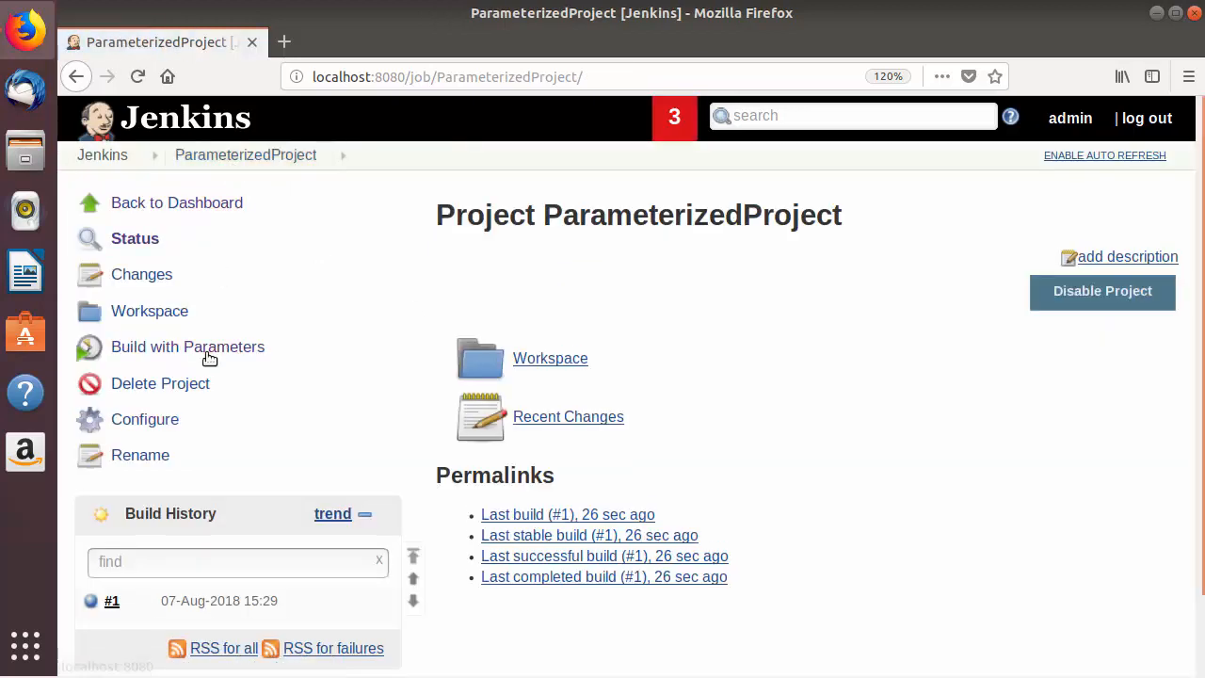
left_click(154, 421)
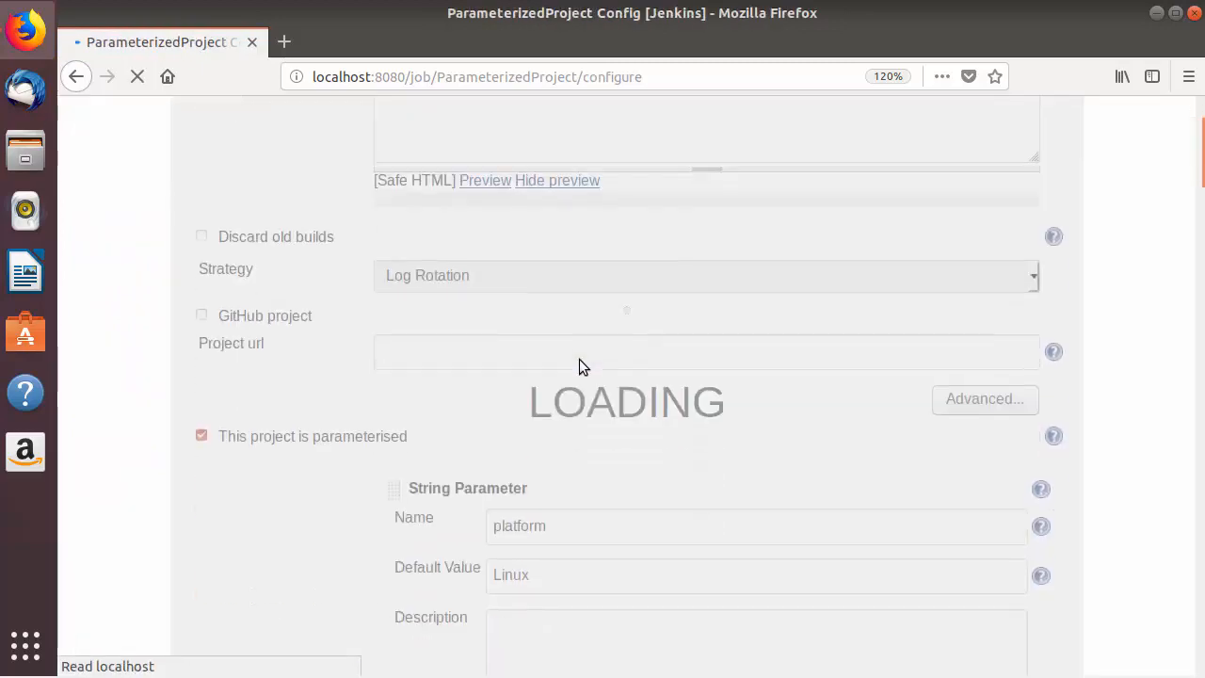
scroll(578, 358, "down", 10)
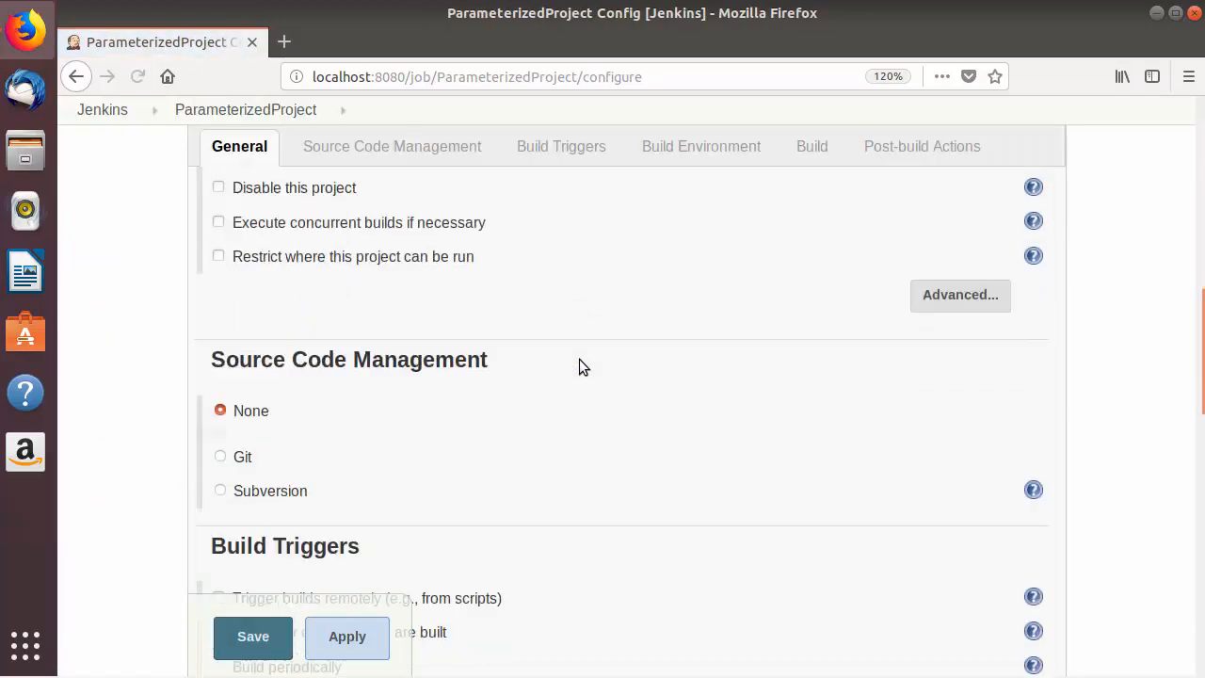
scroll(579, 358, "down", 10)
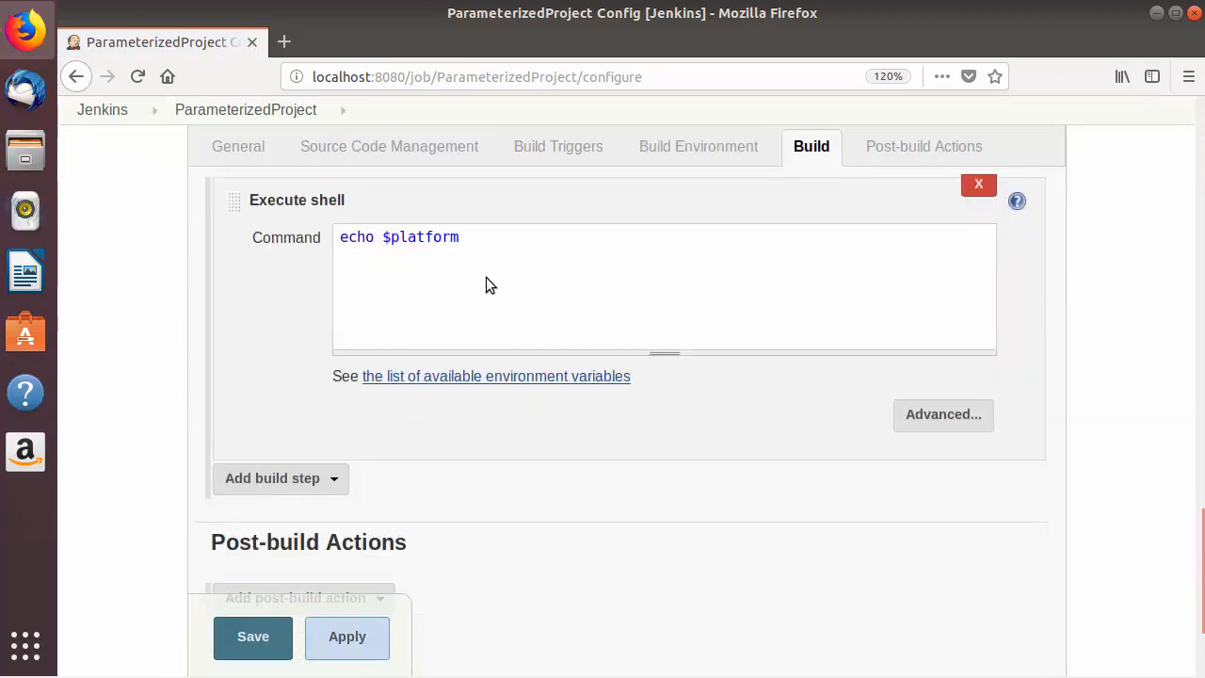
key("ctrl+a")
key("ctrl+c")
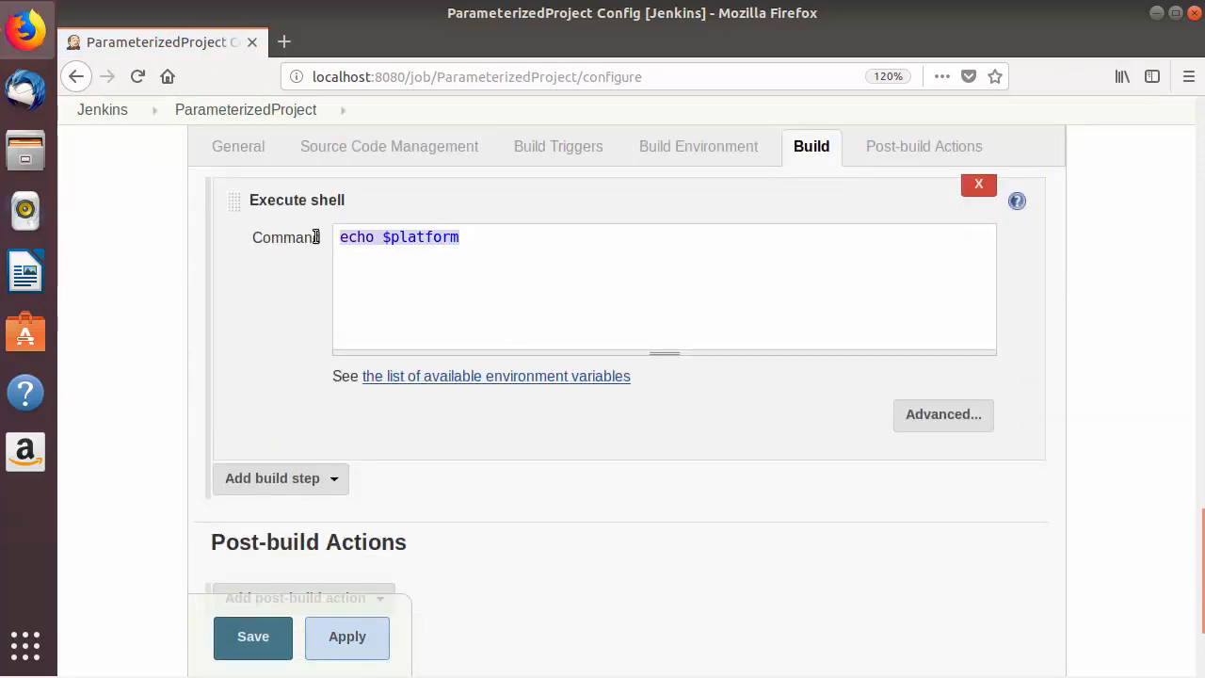
left_click(488, 242)
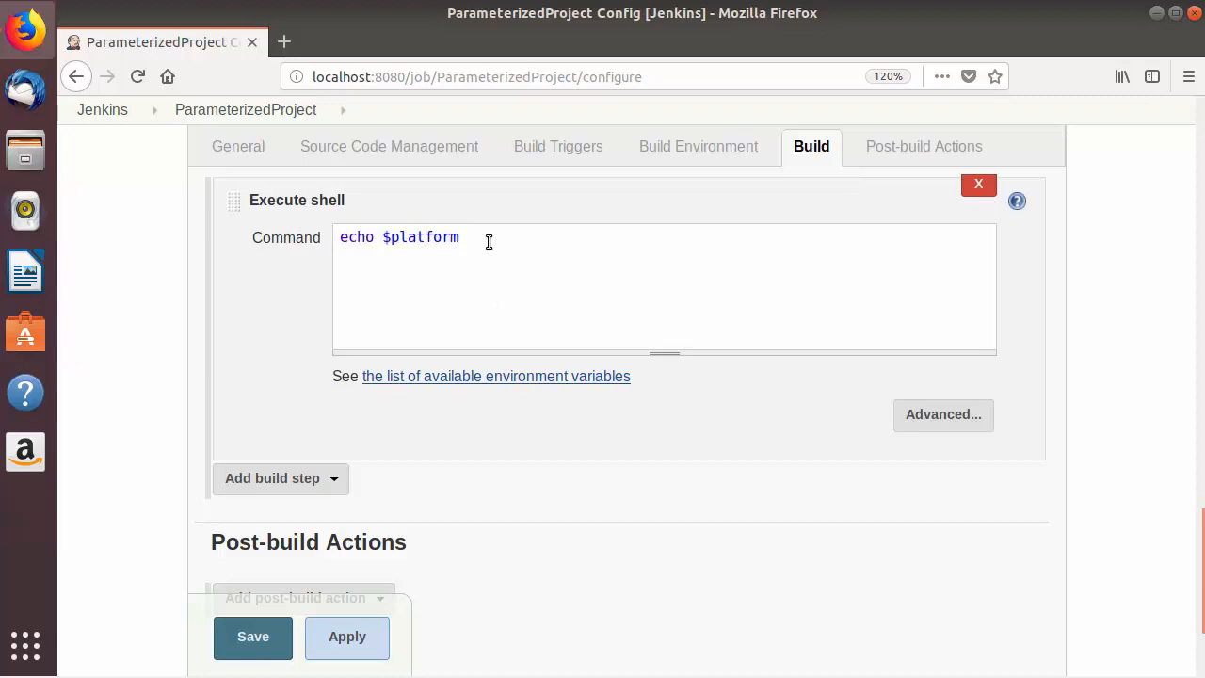
key("ctrl+v")
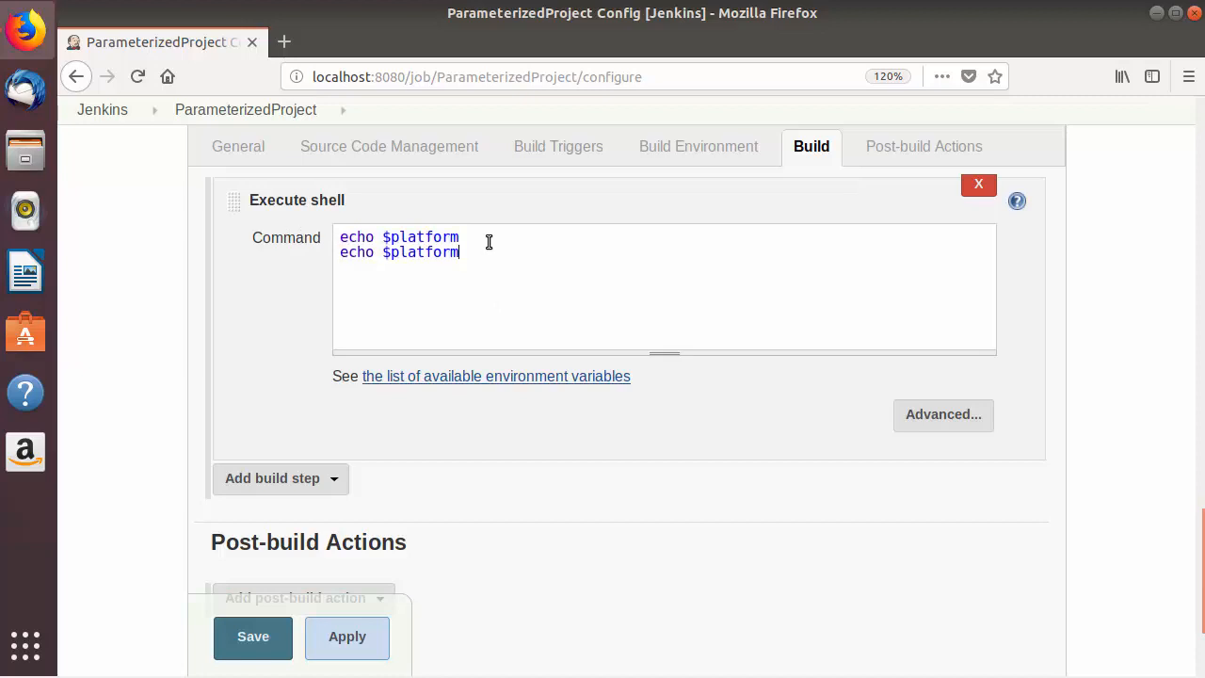
- Change the second echo line to the Windows variable syntax, echo %platform%
key("BackSpace")
type("%")
type("%")
left_click_drag(468, 252, 385, 250)
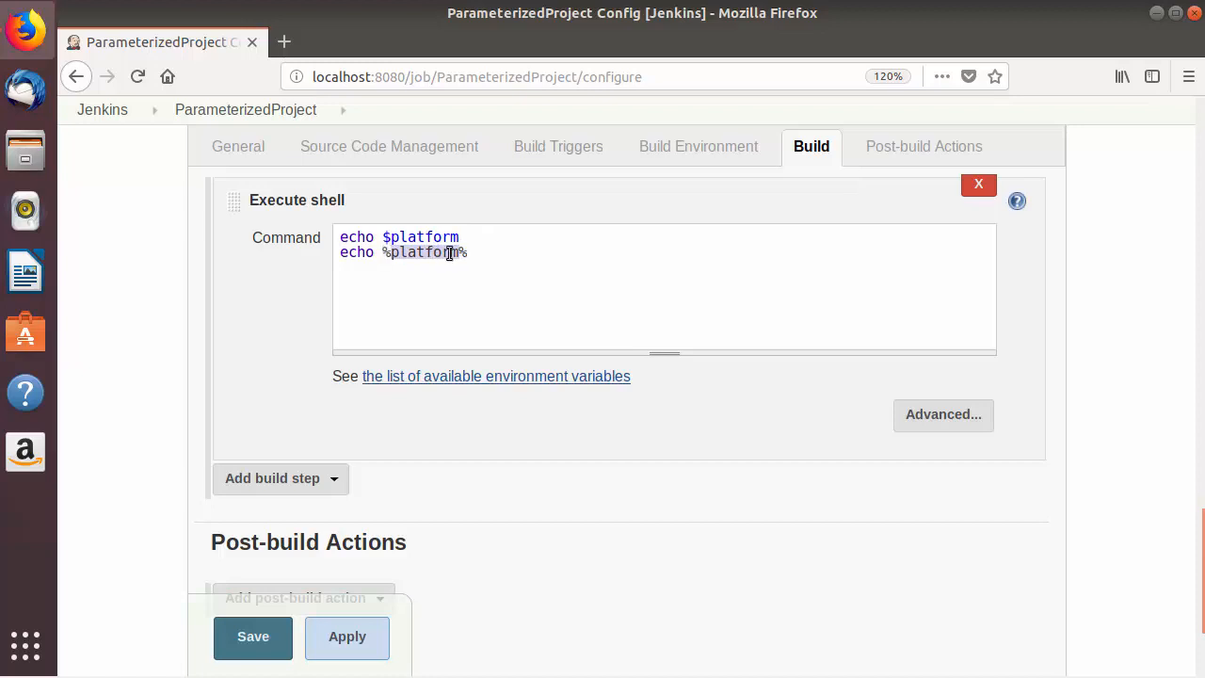
left_click(476, 253)
left_click_drag(468, 251, 342, 251)
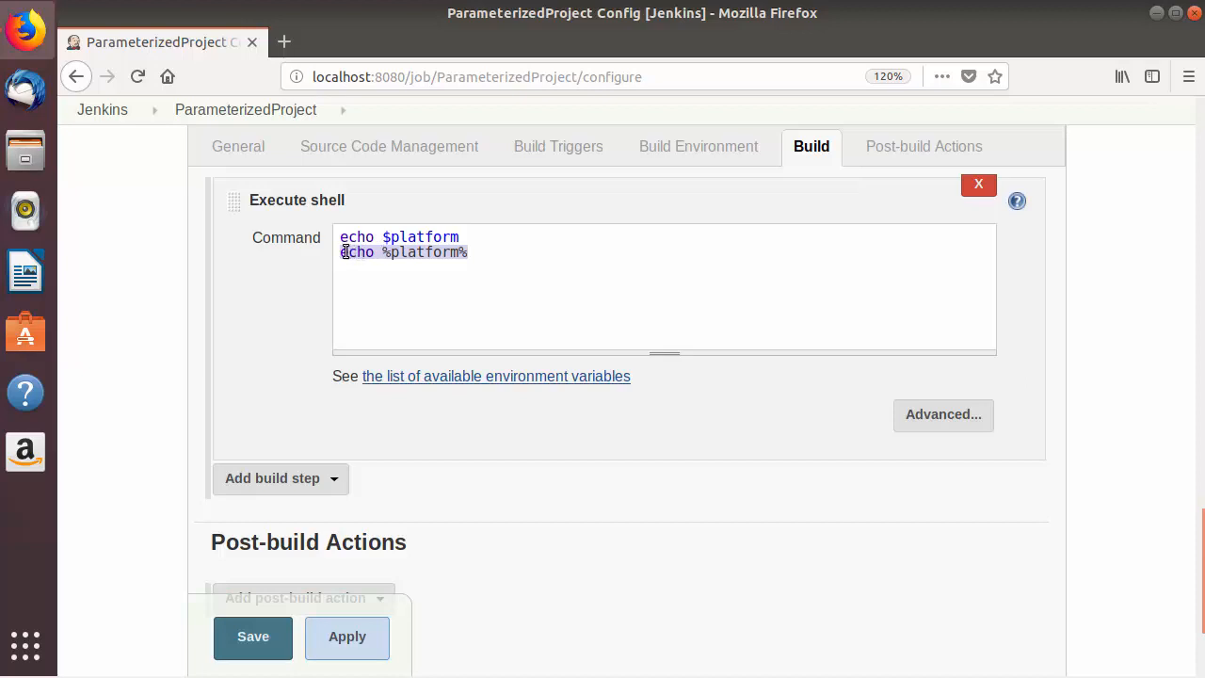
- Turn the echo %platform% line into a comment by prefixing it with "# windows -"
left_click(341, 253)
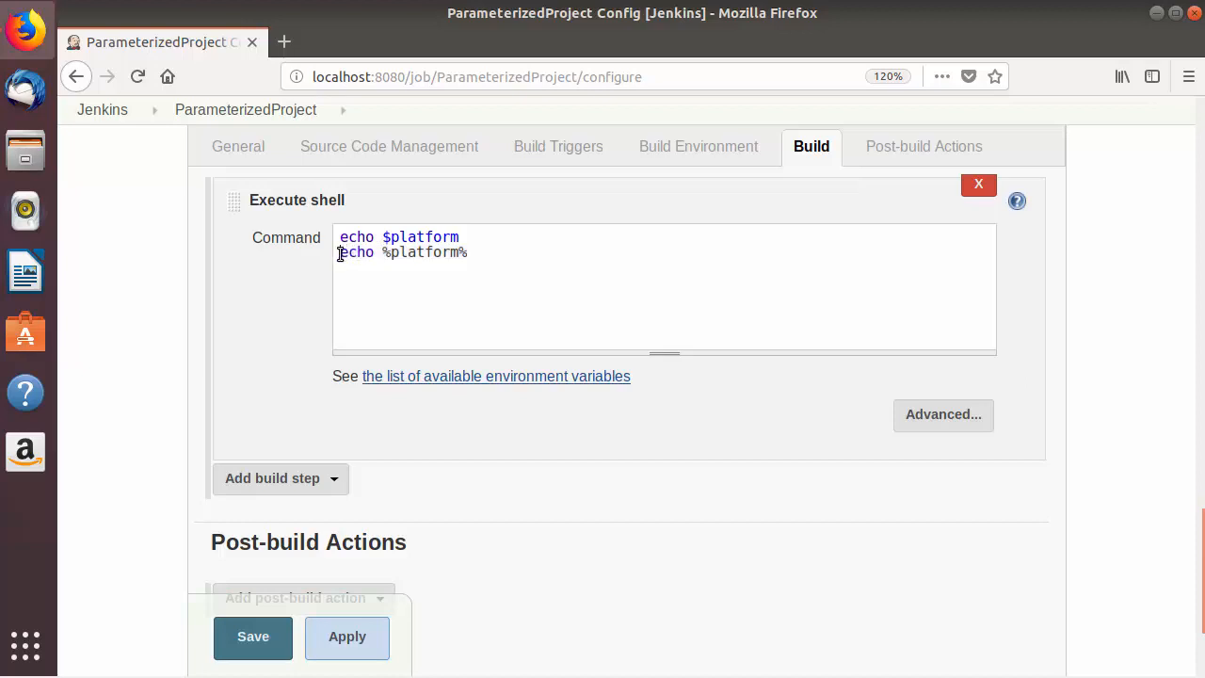
type("# ")
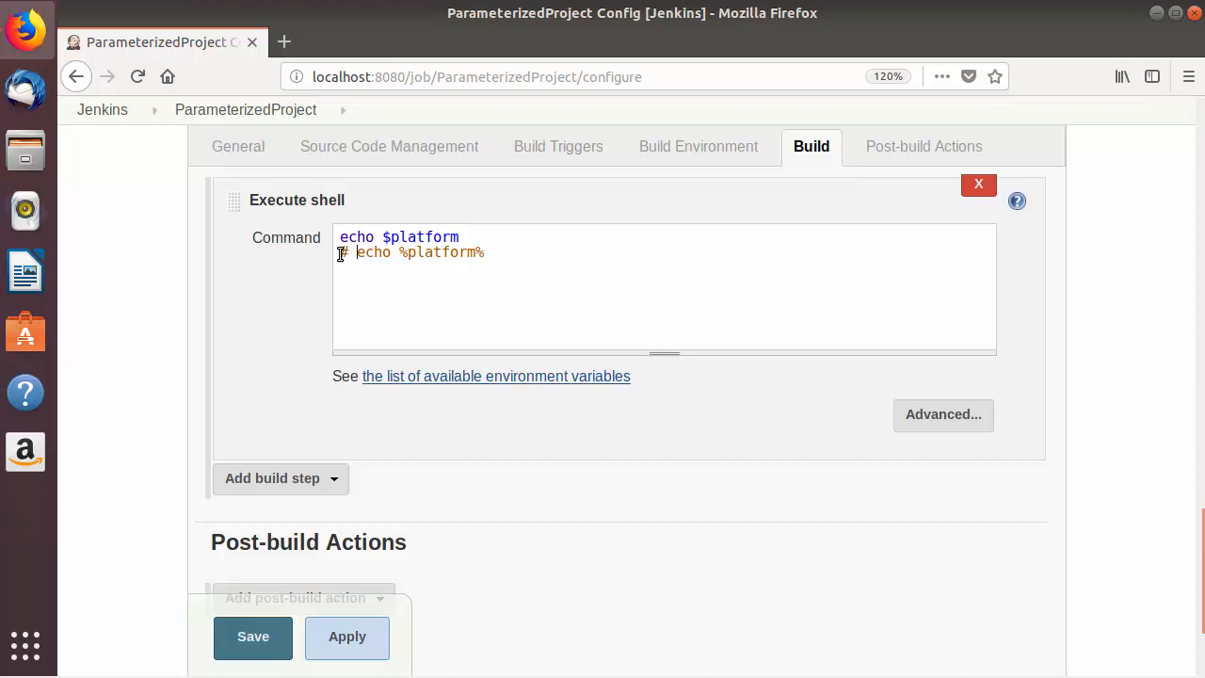
type("windows")
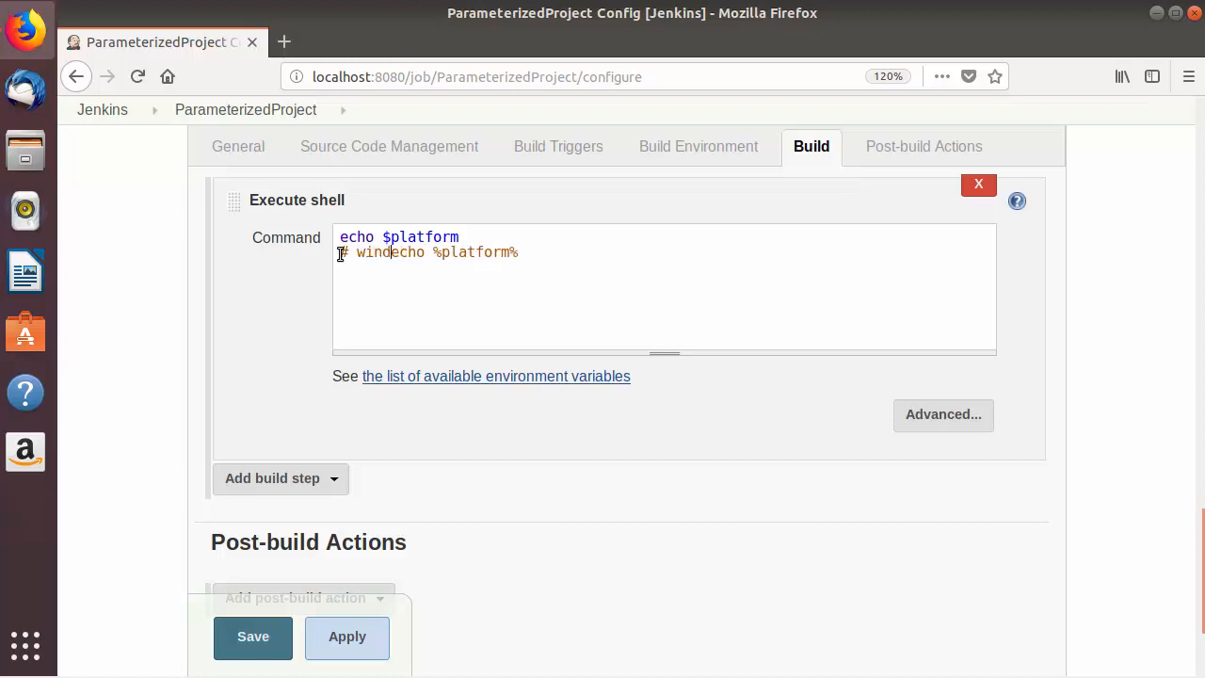
type(" -")
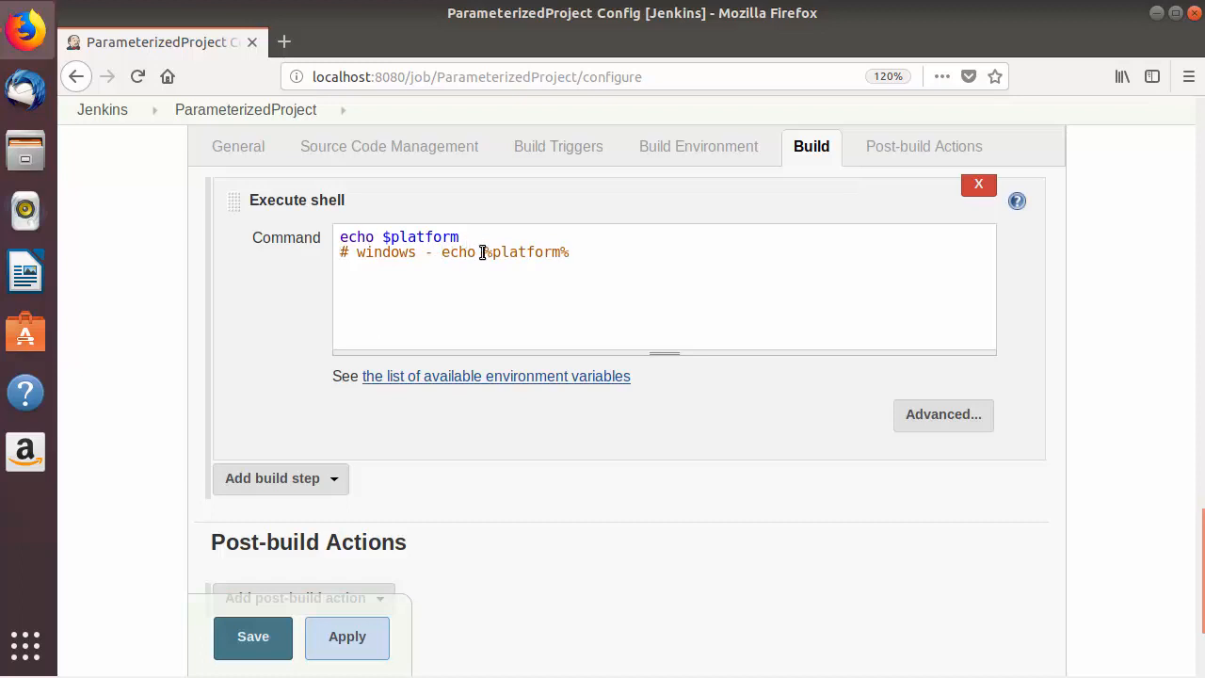
- Add the comment line "# mac - echo $platform" below the windows comment in the shell command
key("ctrl+a")
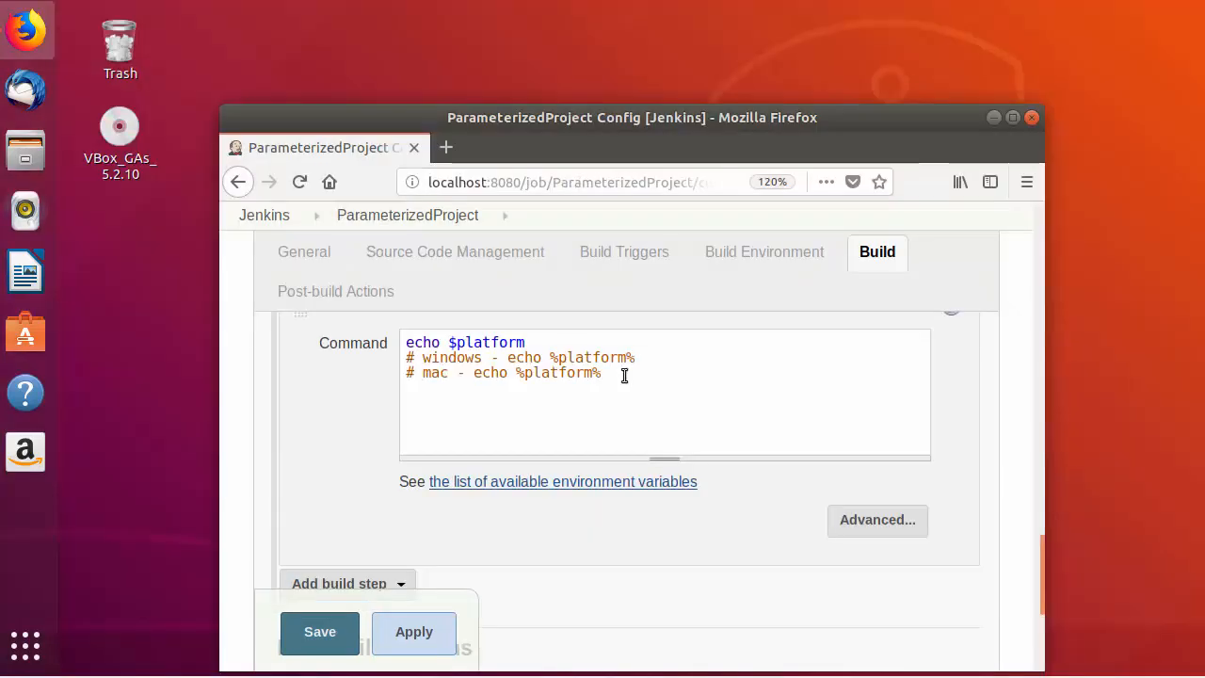
key("BackSpace")
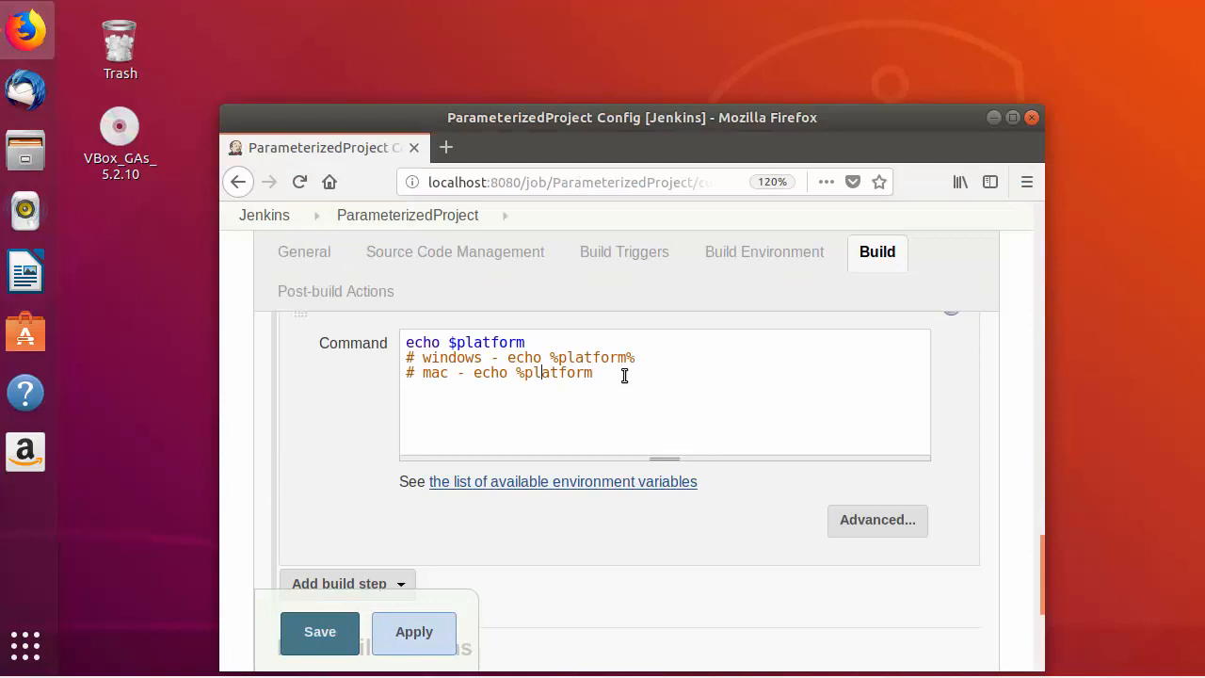
key("Left")
key("Left")
key("BackSpace")
type("$")
- Add an indented comment line "# echo ${platform}" below the mac comment, copying the variable name from it
left_click(624, 375)
type("echo ${")
type("}")
double_click(568, 373)
key("ctrl+c")
left_click(533, 388)
key("ctrl+v")
left_click(465, 388)
key("BackSpace")
type("#")
double_click(543, 388)
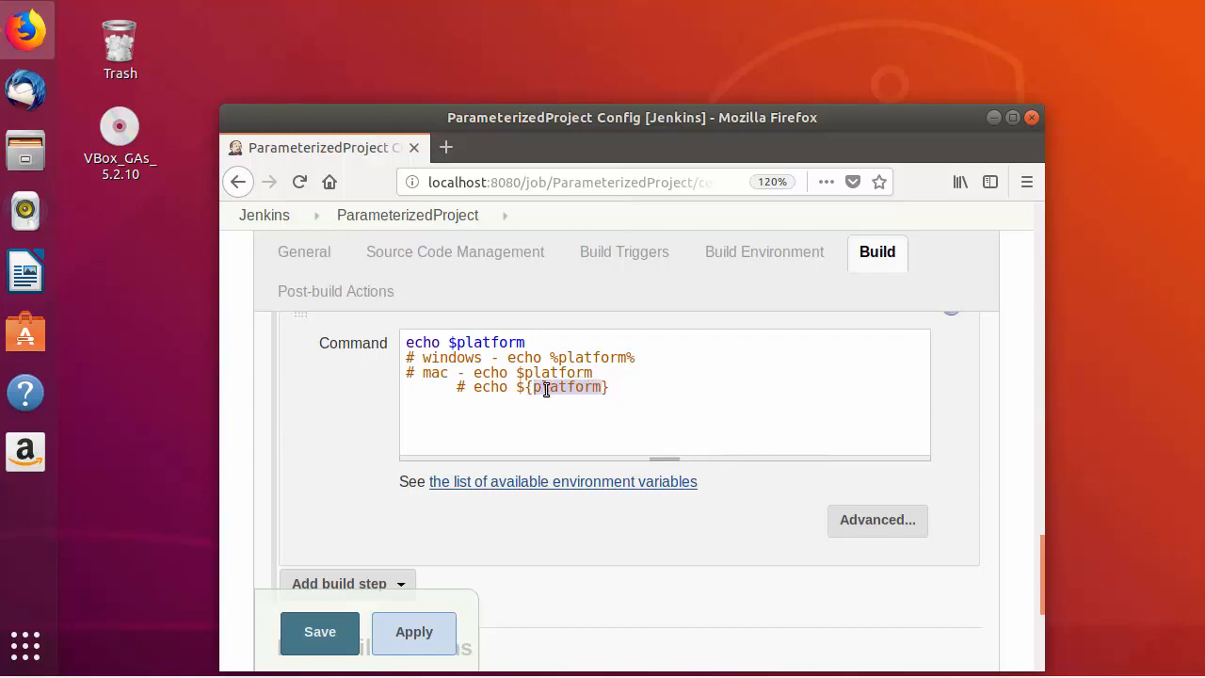
left_click(645, 421)
- Add a Choice Parameter below the platform string parameter in the general project settings
scroll(646, 423, "up", 1)
scroll(651, 422, "up", 10)
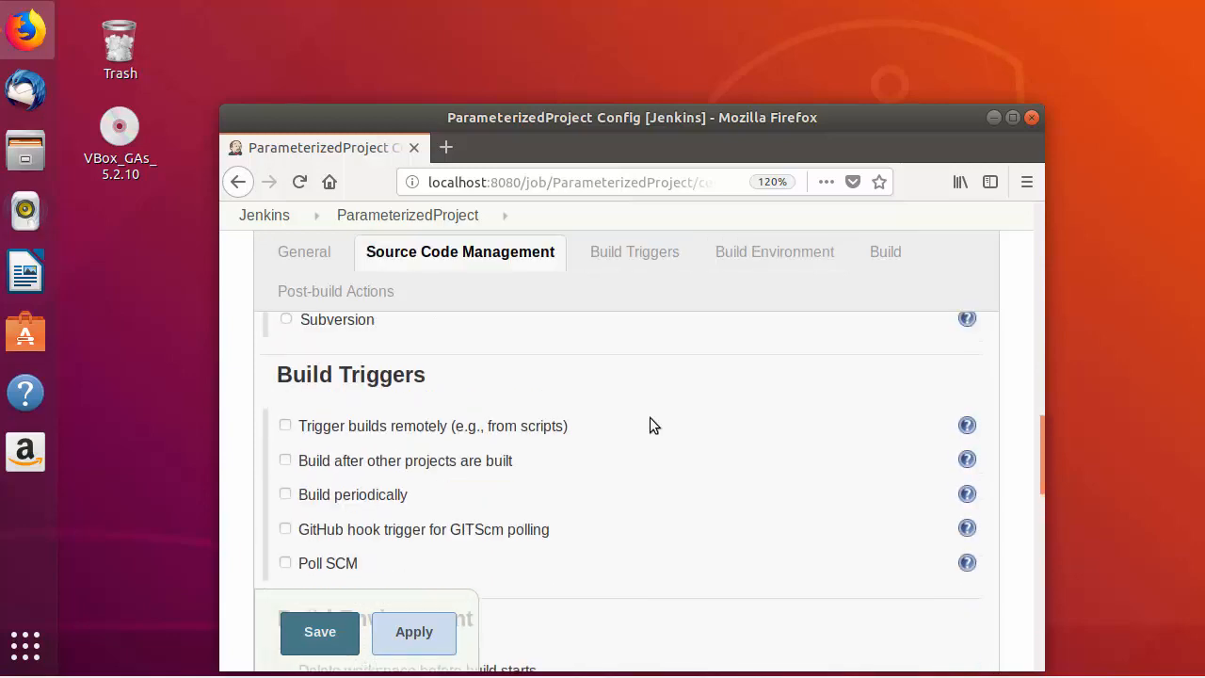
scroll(650, 416, "up", 5)
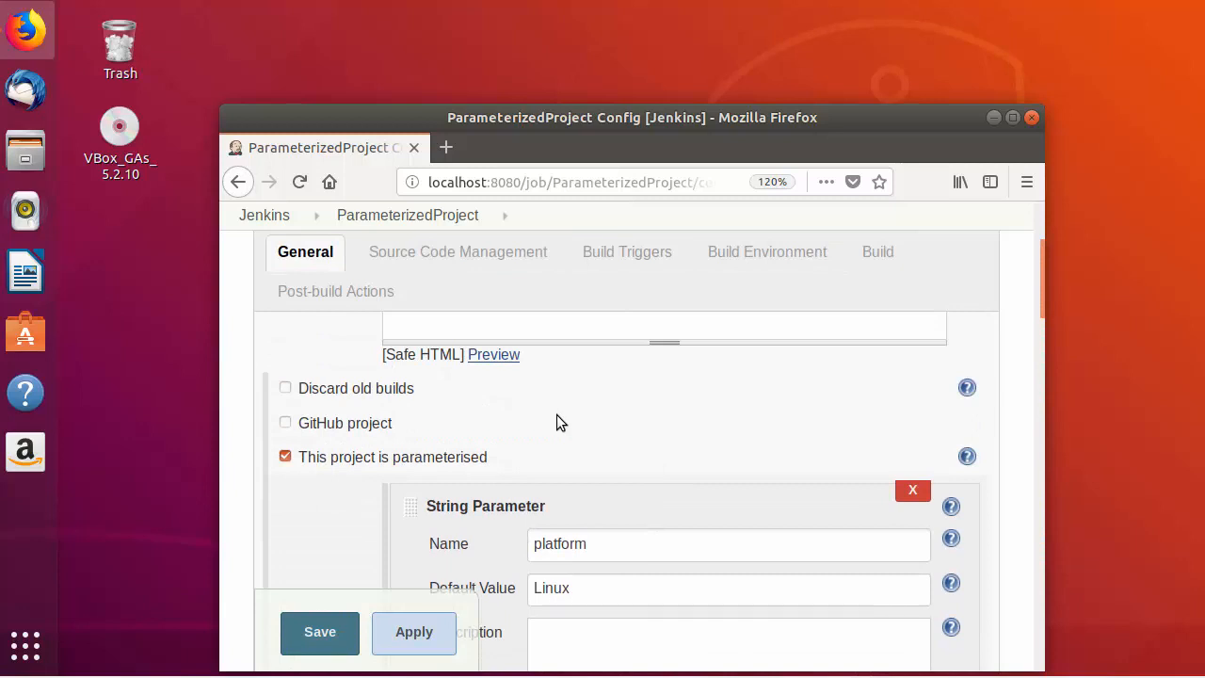
scroll(555, 423, "down", 3)
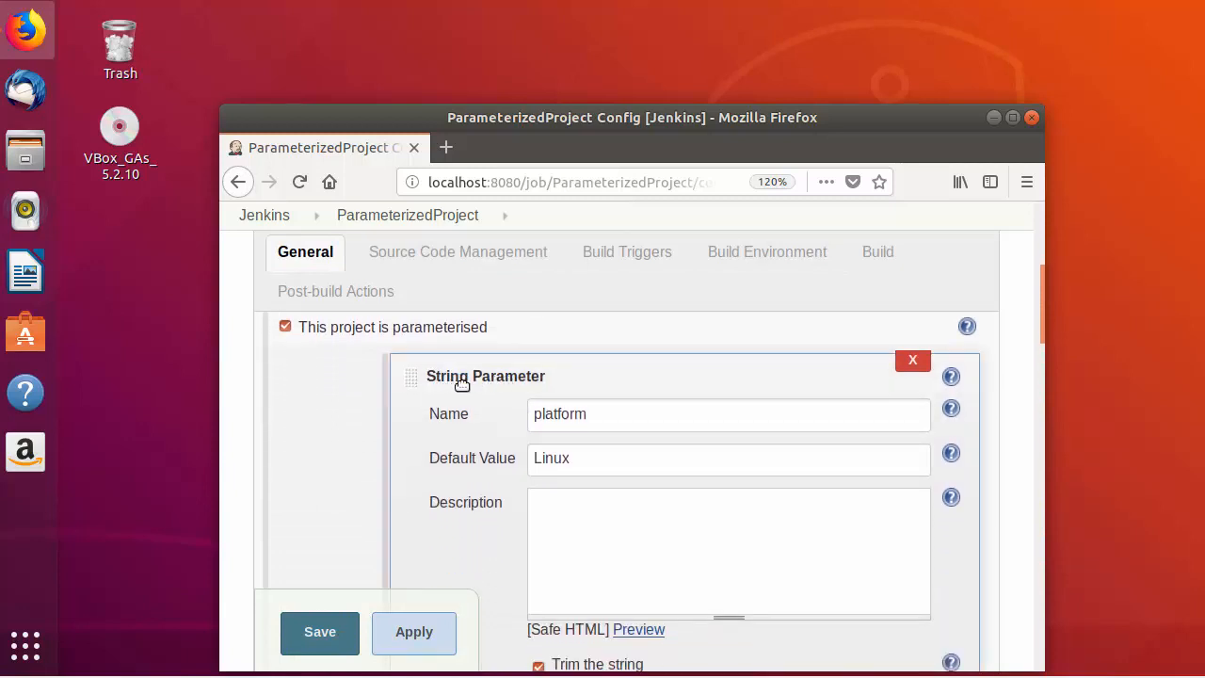
scroll(461, 386, "down", 6)
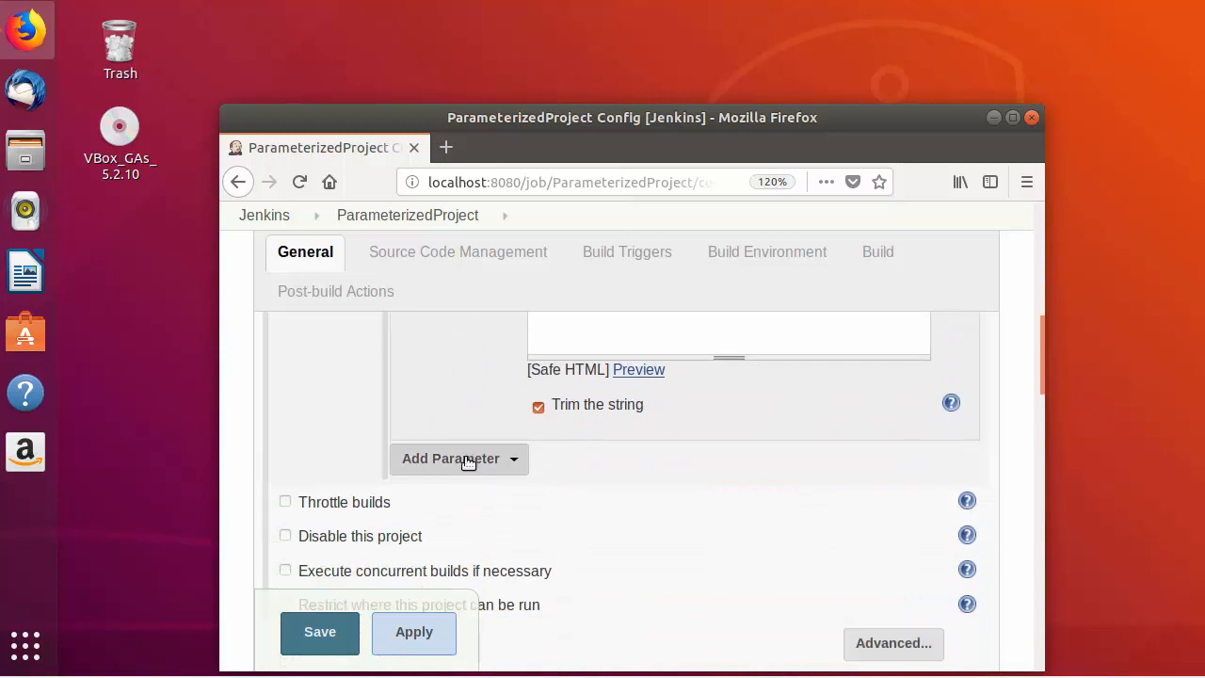
scroll(443, 408, "down", 1)
left_click(443, 396)
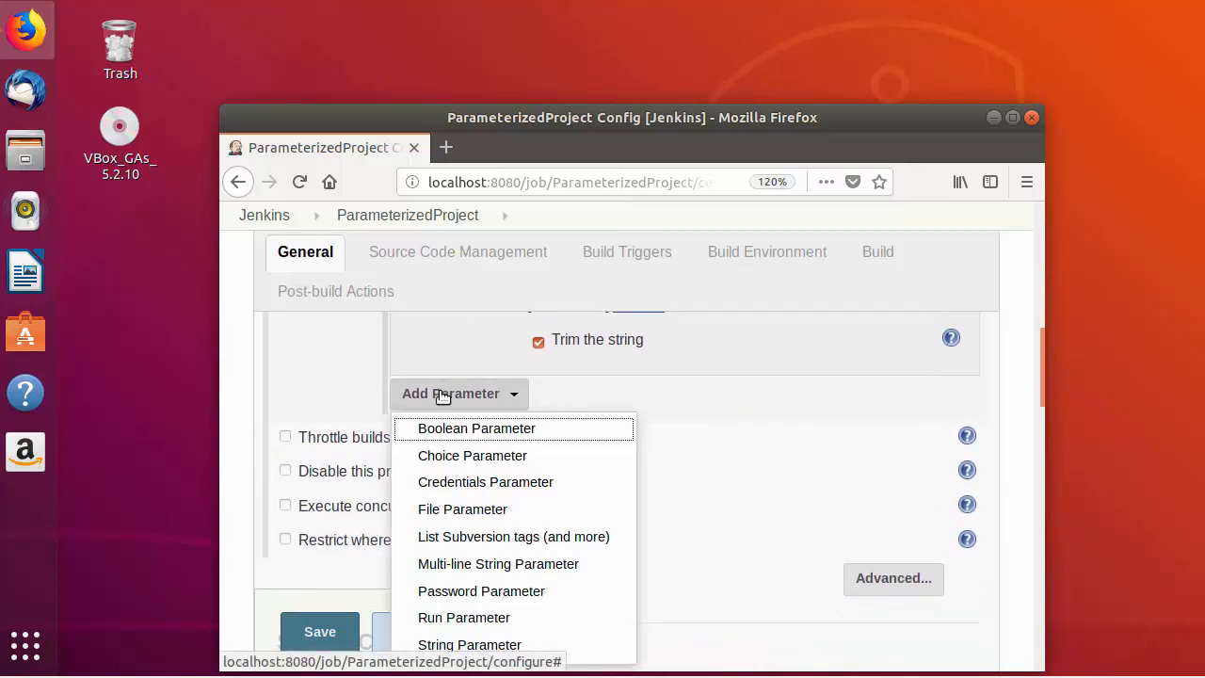
left_click(443, 458)
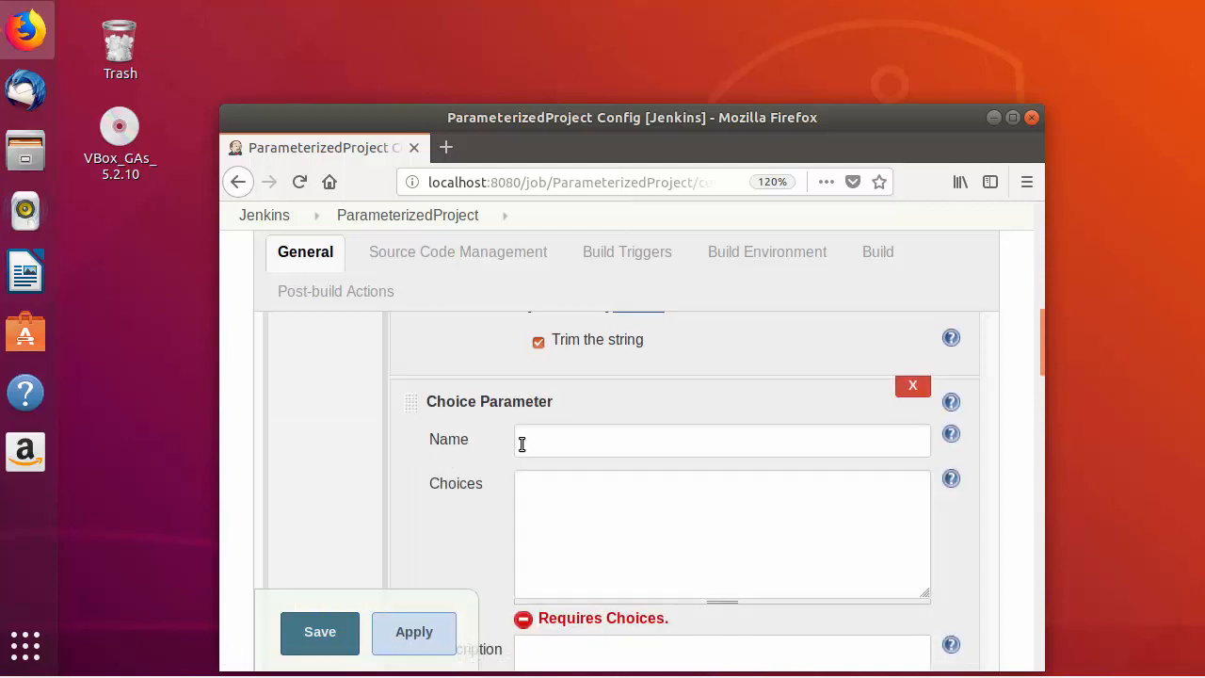
- Name the new parameter choice and enter the choices A, B, C, D and E on separate lines
left_click(521, 484)
type("choice")
left_click(527, 481)
type("A ")
type("B ")
type("C ")
type("D ")
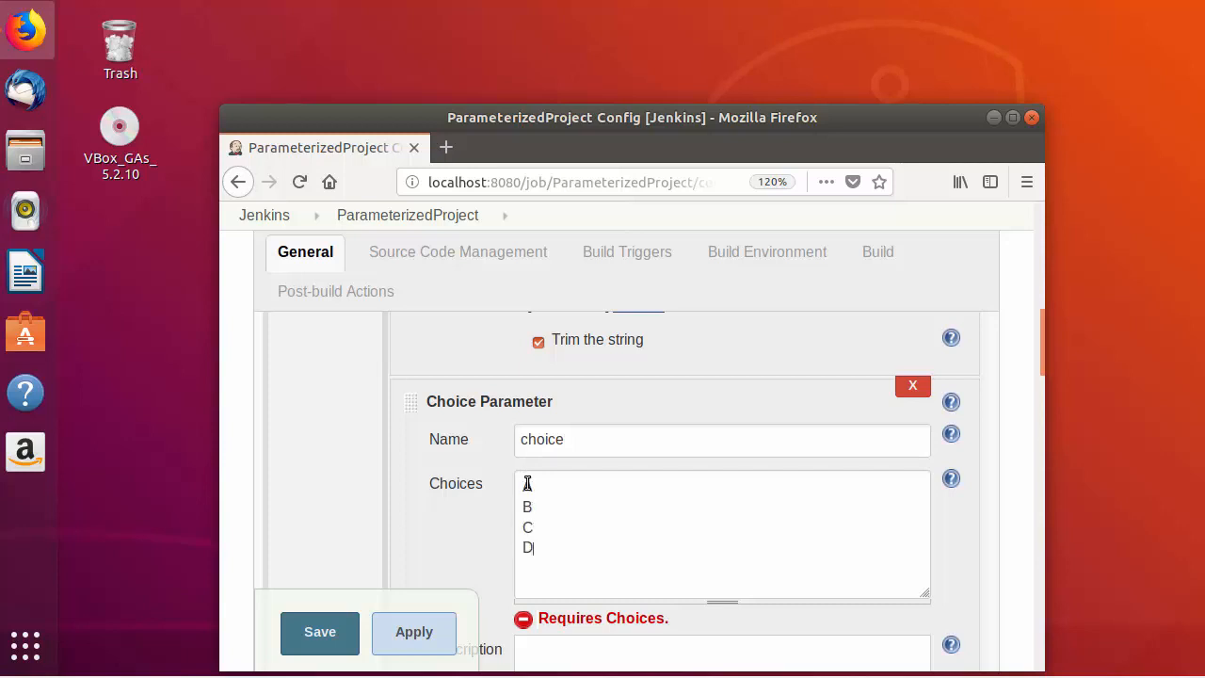
type("E")
- Try replacing choice A with the entries Linux and Windows
left_click(527, 483)
type("A")
key("BackSpace")
type("Linux+")
key("BackSpace")
key("Return")
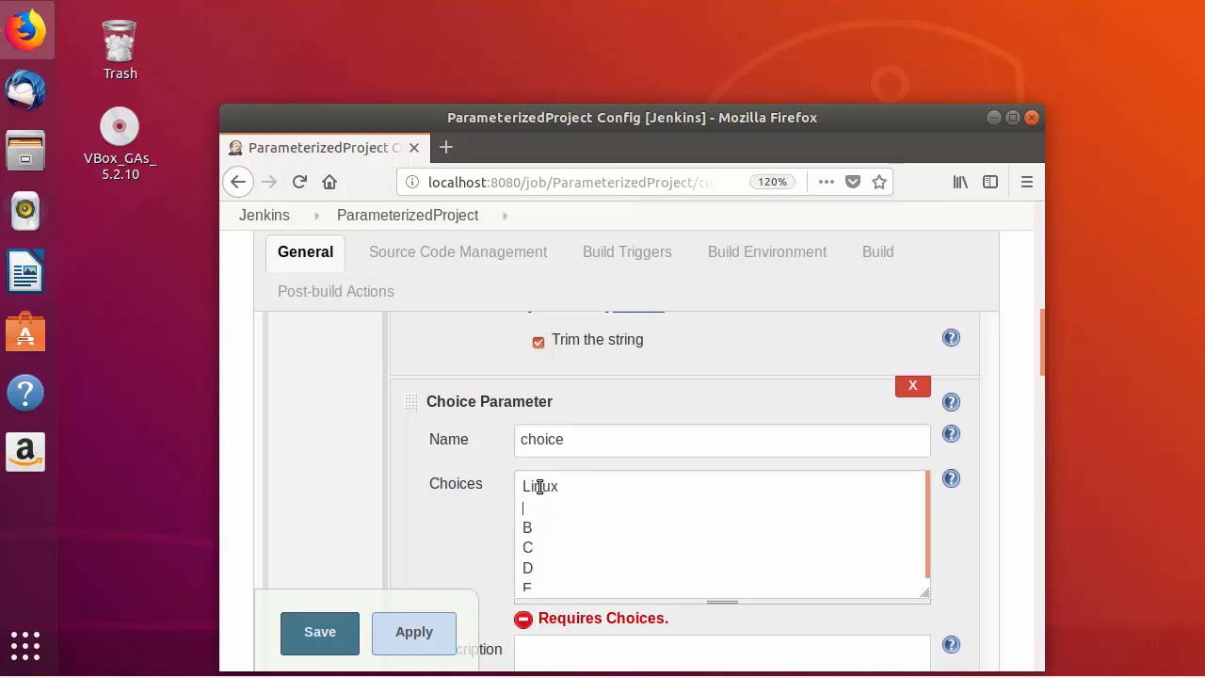
type("Windows")
- Replace the Linux and Windows entries with A at the start of the choice list
scroll(604, 499, "down", 1)
scroll(587, 527, "up", 1)
left_click_drag(586, 505, 525, 489)
type("A")
left_click(556, 504)
scroll(557, 503, "down", 1)
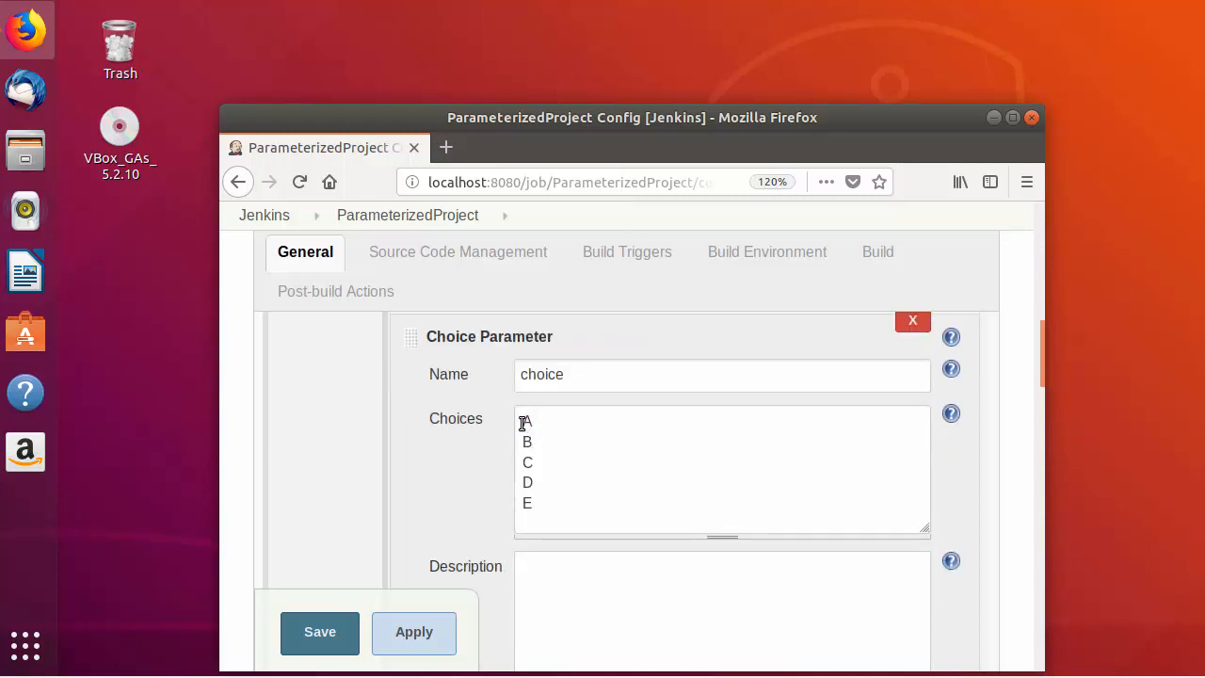
mouse_move(522, 424)
left_mouse_down()
mouse_move(534, 423)
mouse_move(521, 441)
left_mouse_up()
left_click(539, 452)
- Add the line echo $choice below echo $platform in the Execute shell build command and save the project configuration
scroll(605, 419, "down", 2)
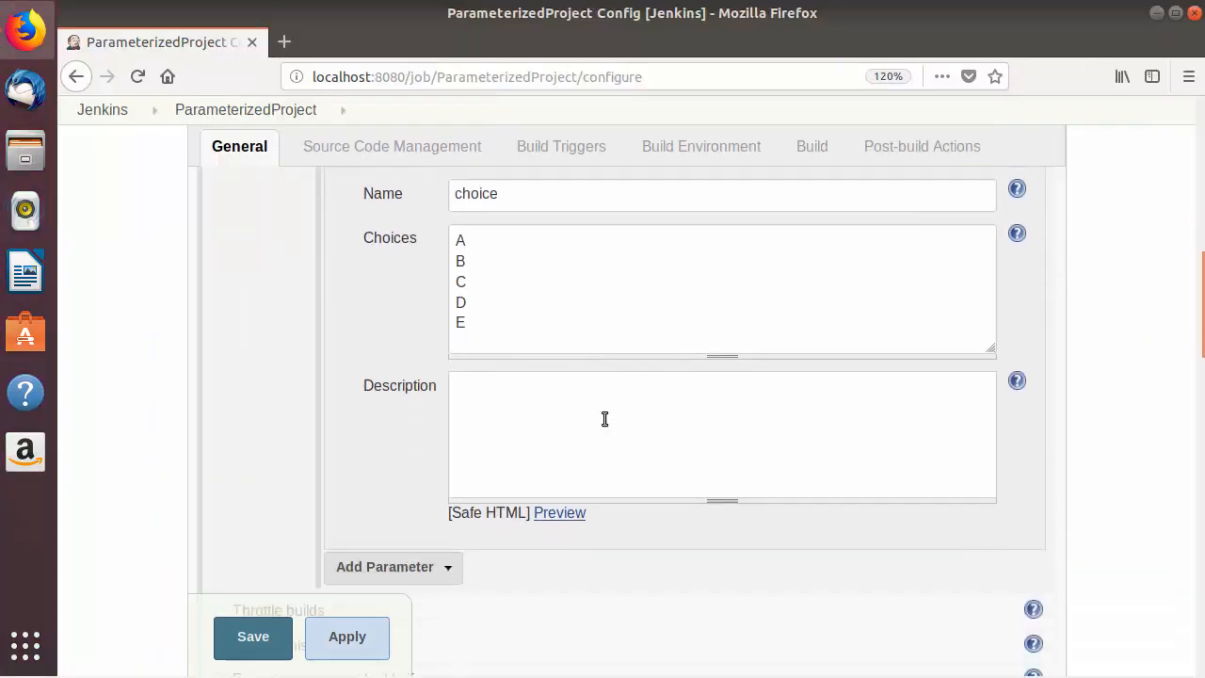
left_click(585, 419)
scroll(584, 419, "down", 3)
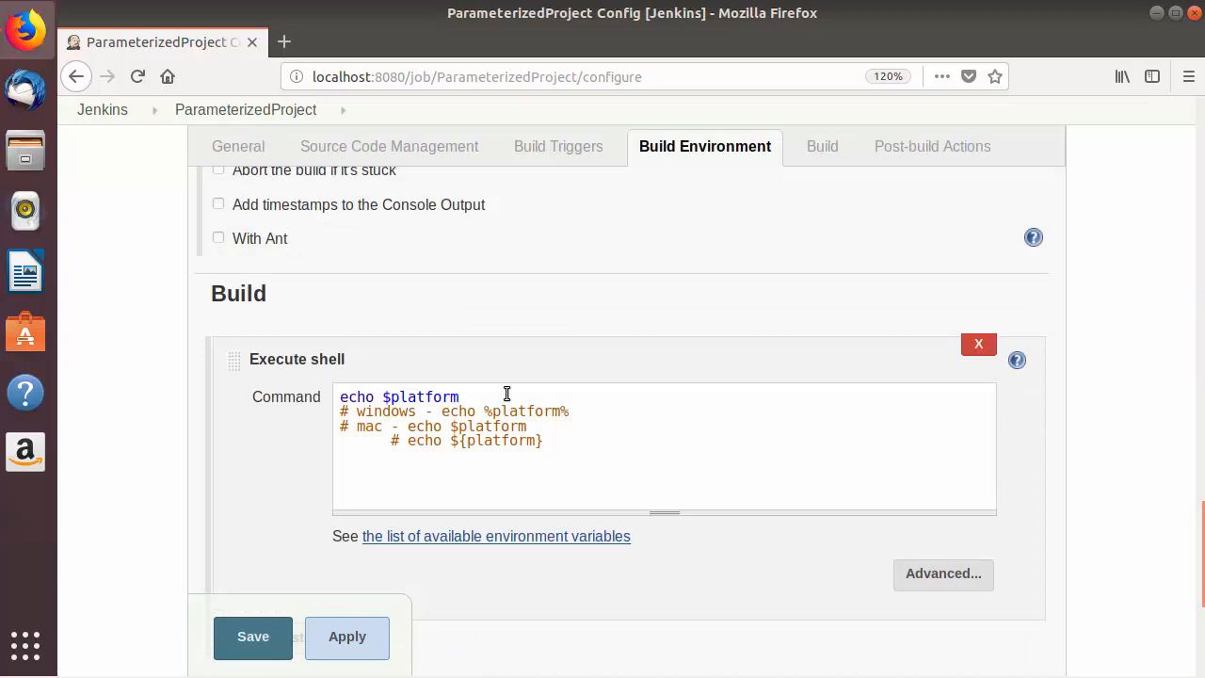
key("ctrl+v")
double_click(438, 412)
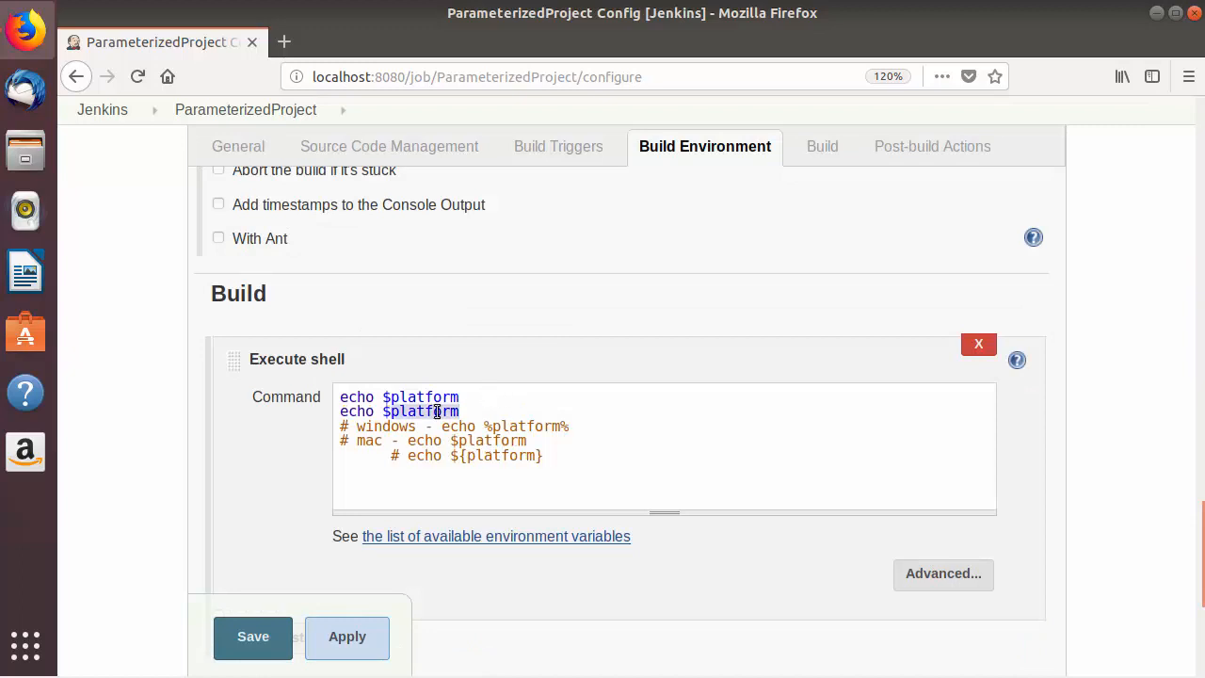
type("choice")
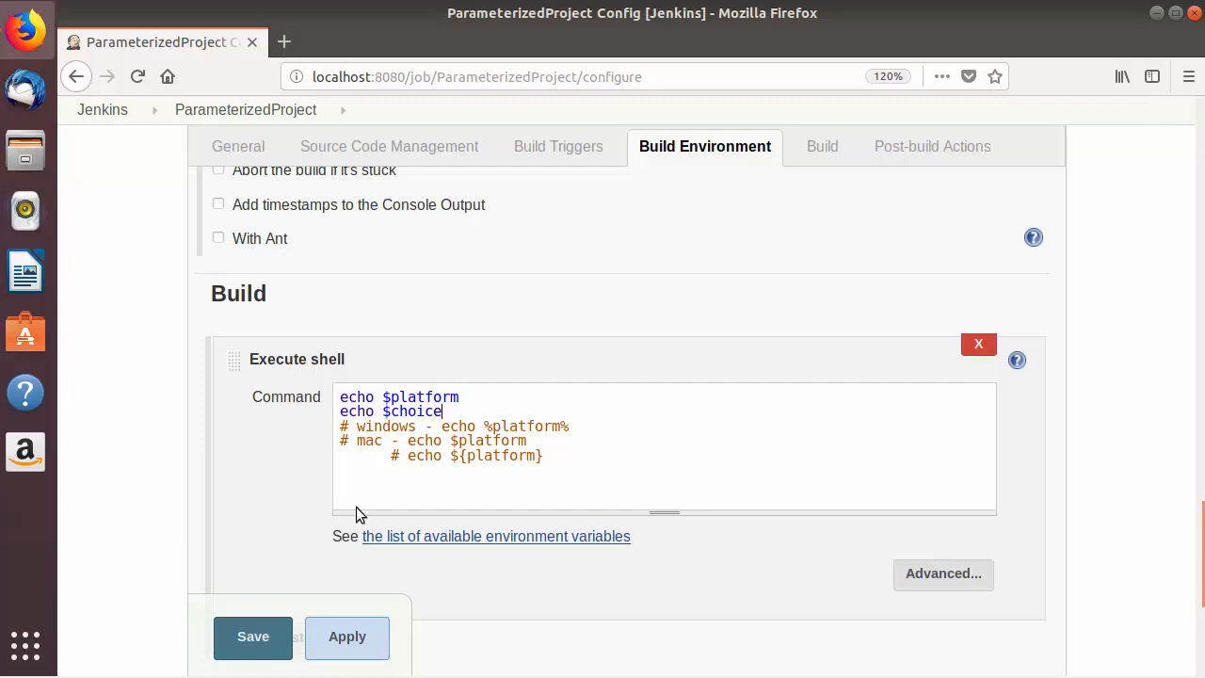
left_click(281, 626)
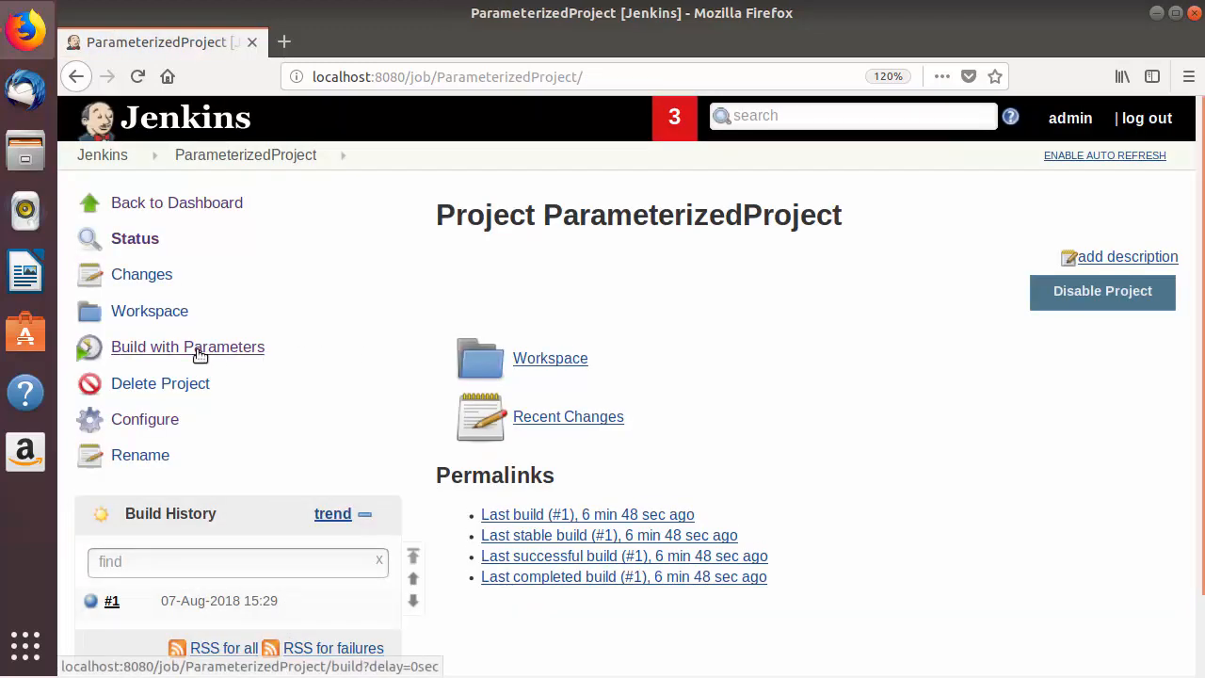
- Start a build with parameters, using Linux as the platform and D as the choice
left_click(199, 350)
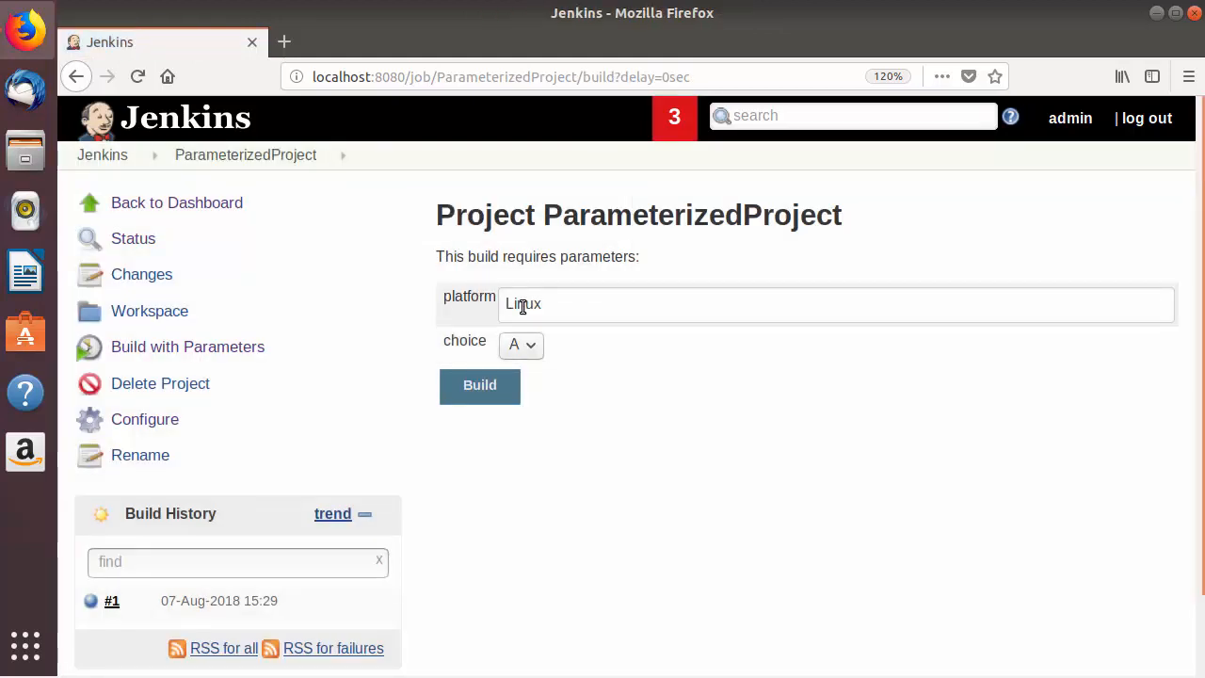
double_click(463, 299)
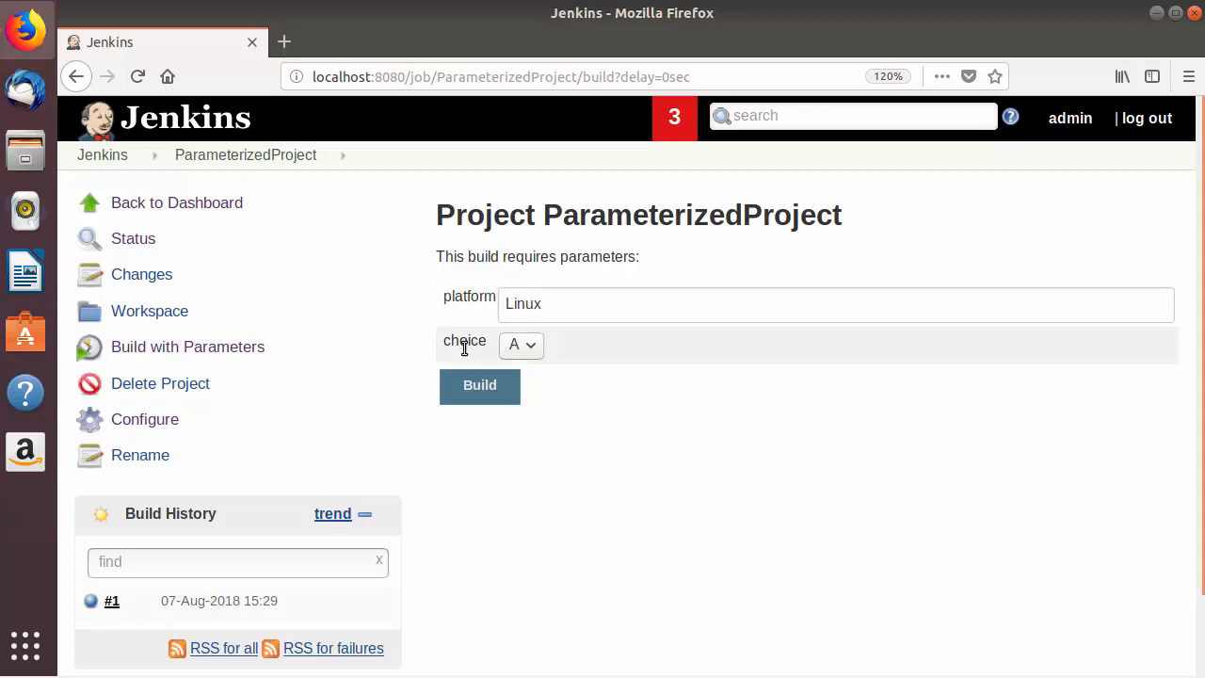
double_click(464, 340)
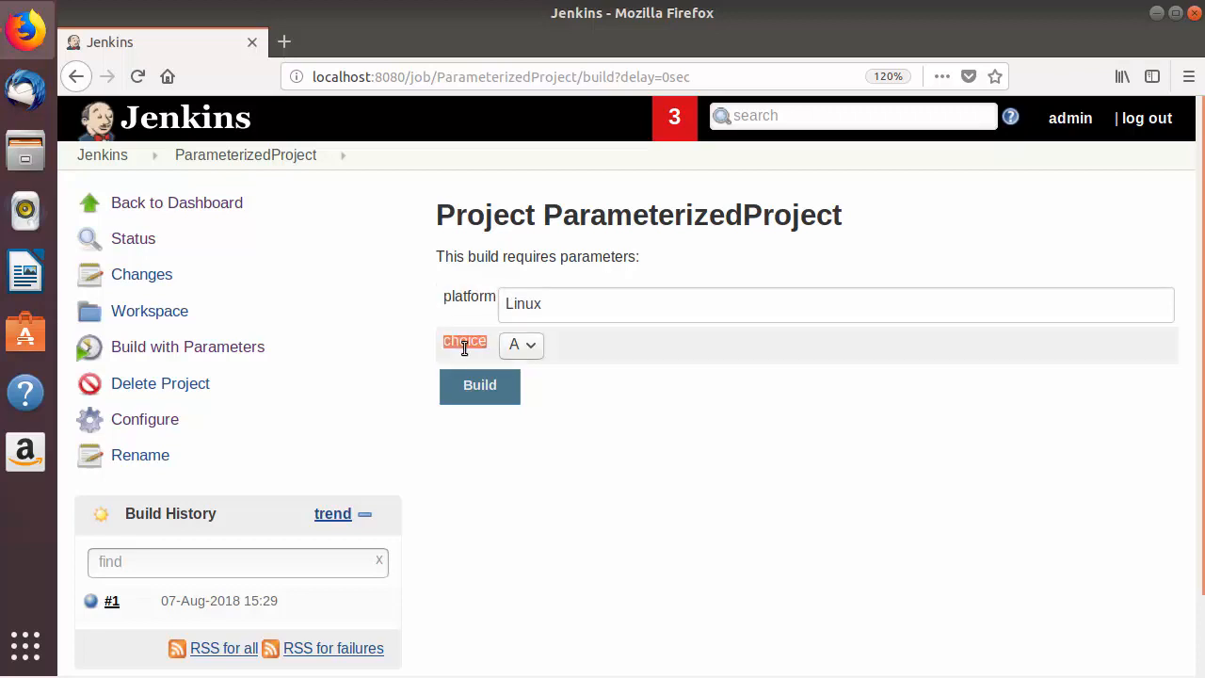
double_click(518, 304)
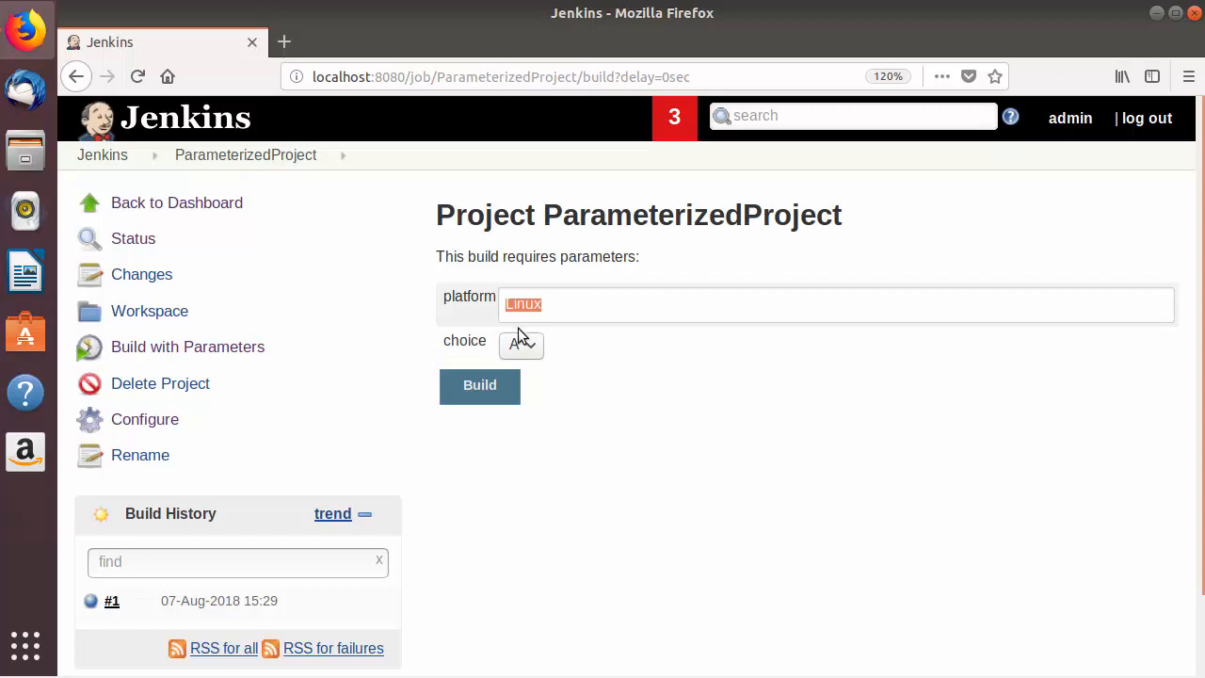
left_click(522, 346)
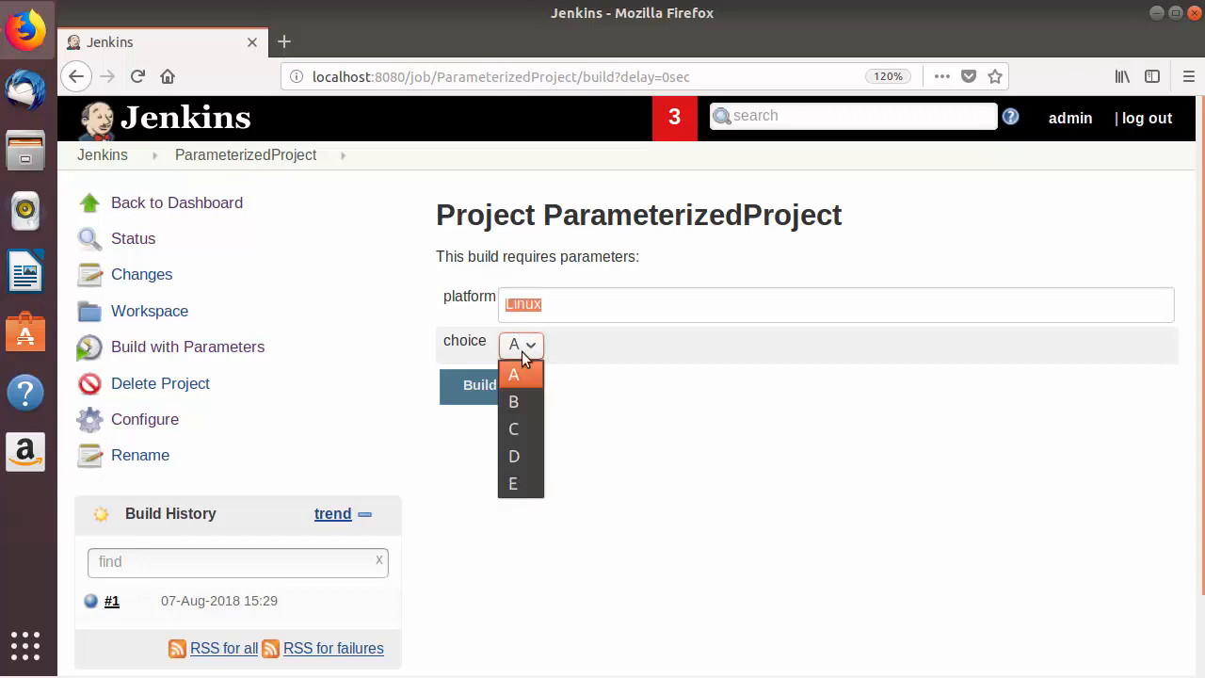
left_click(518, 456)
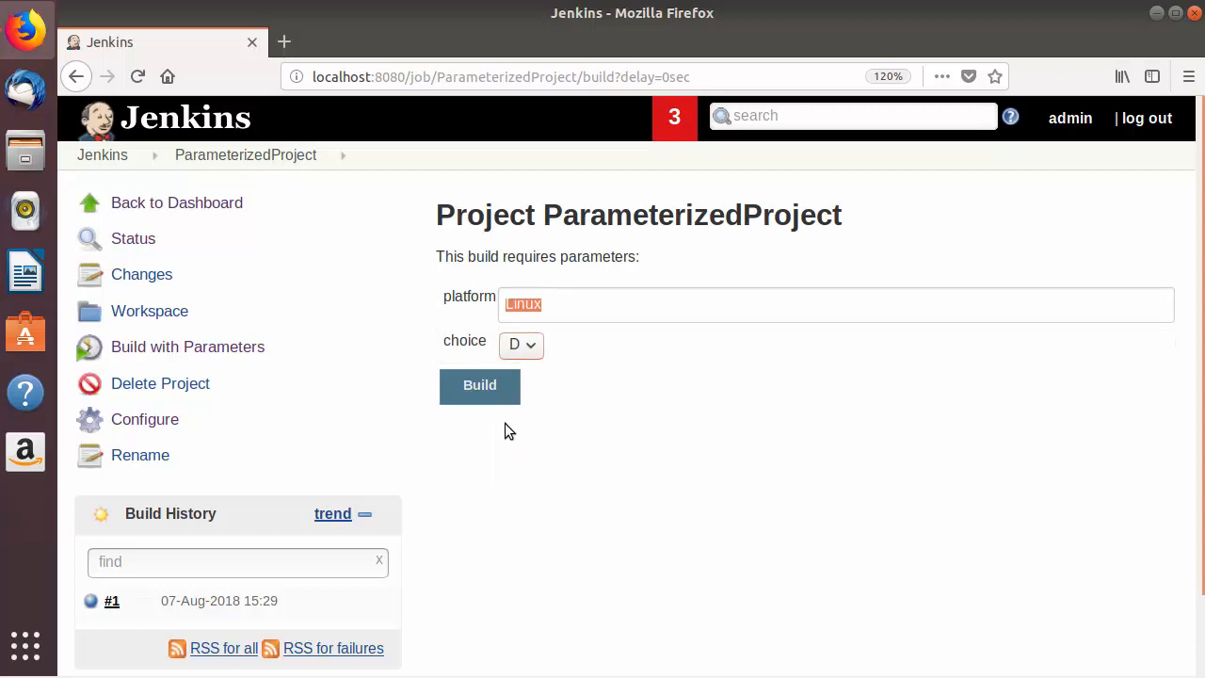
left_click(480, 386)
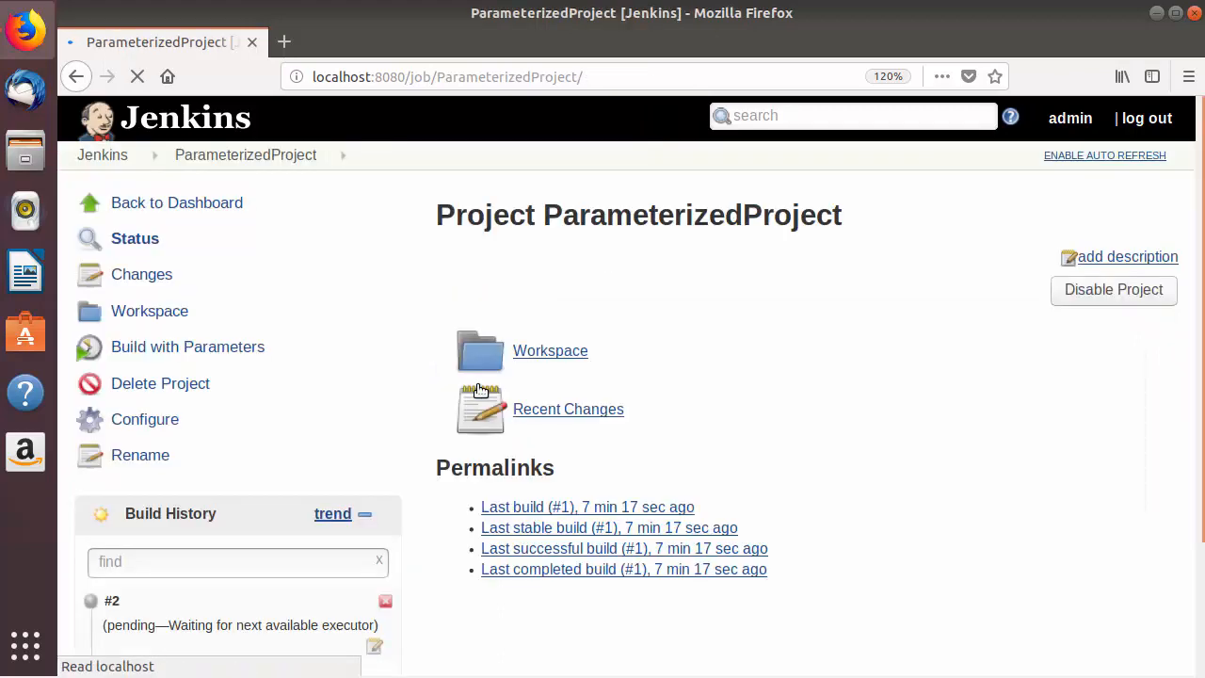
- Open the console output of build #2 and examine the echoed platform and choice values
scroll(243, 452, "down", 2)
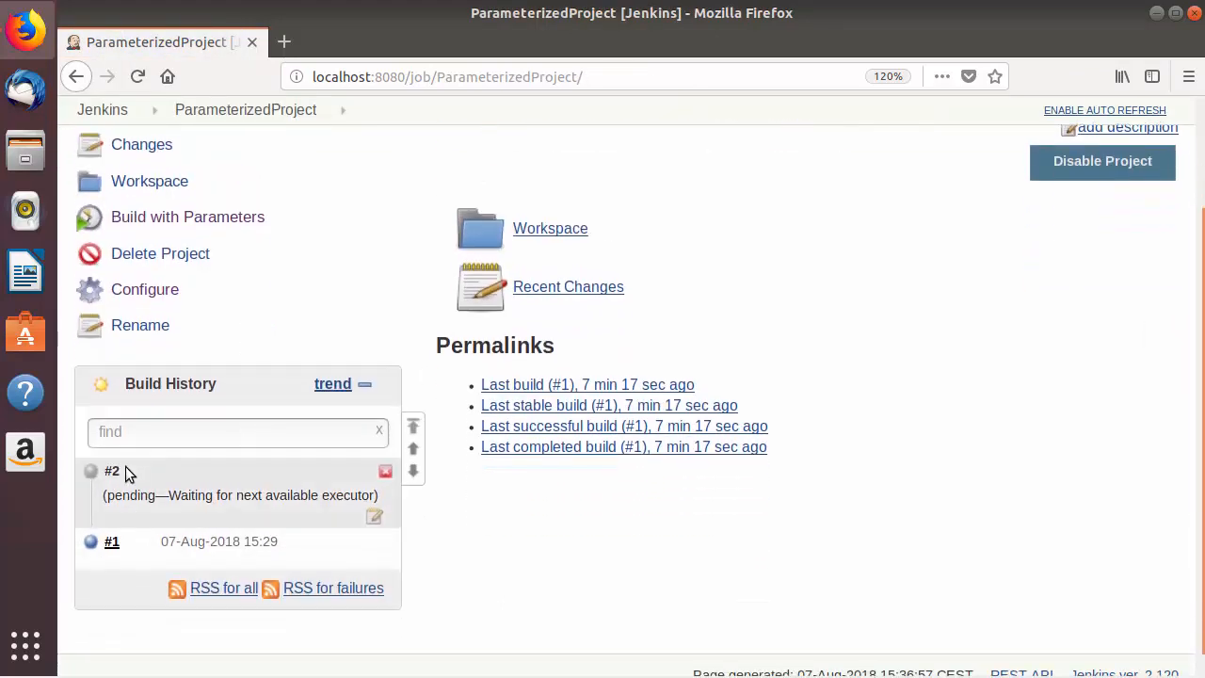
left_click(174, 493)
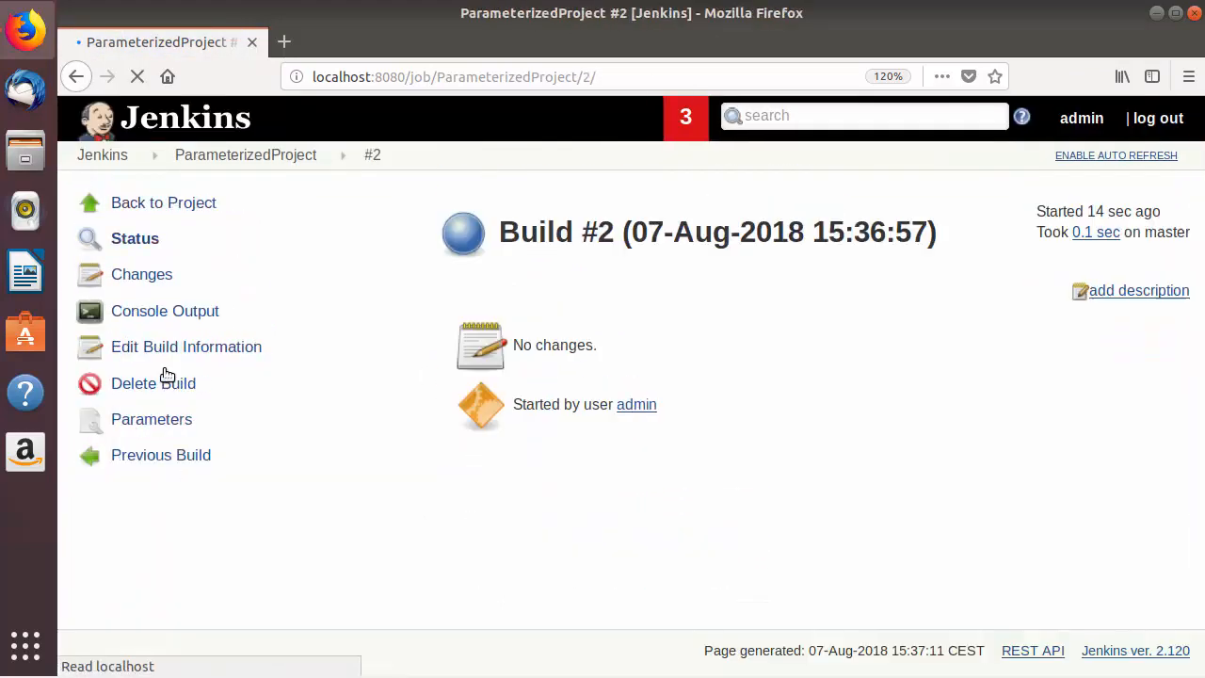
left_click(193, 313)
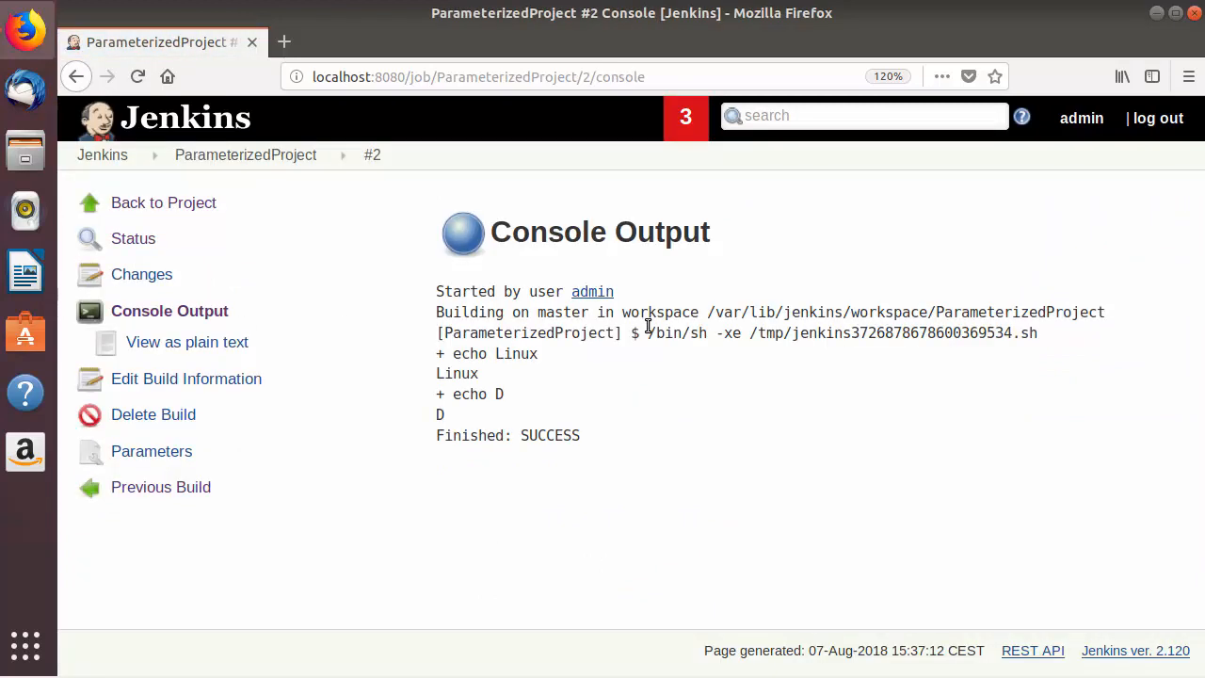
double_click(519, 354)
left_click_drag(542, 355, 489, 355)
left_click(464, 383)
left_click_drag(499, 397, 505, 398)
left_click(597, 397)
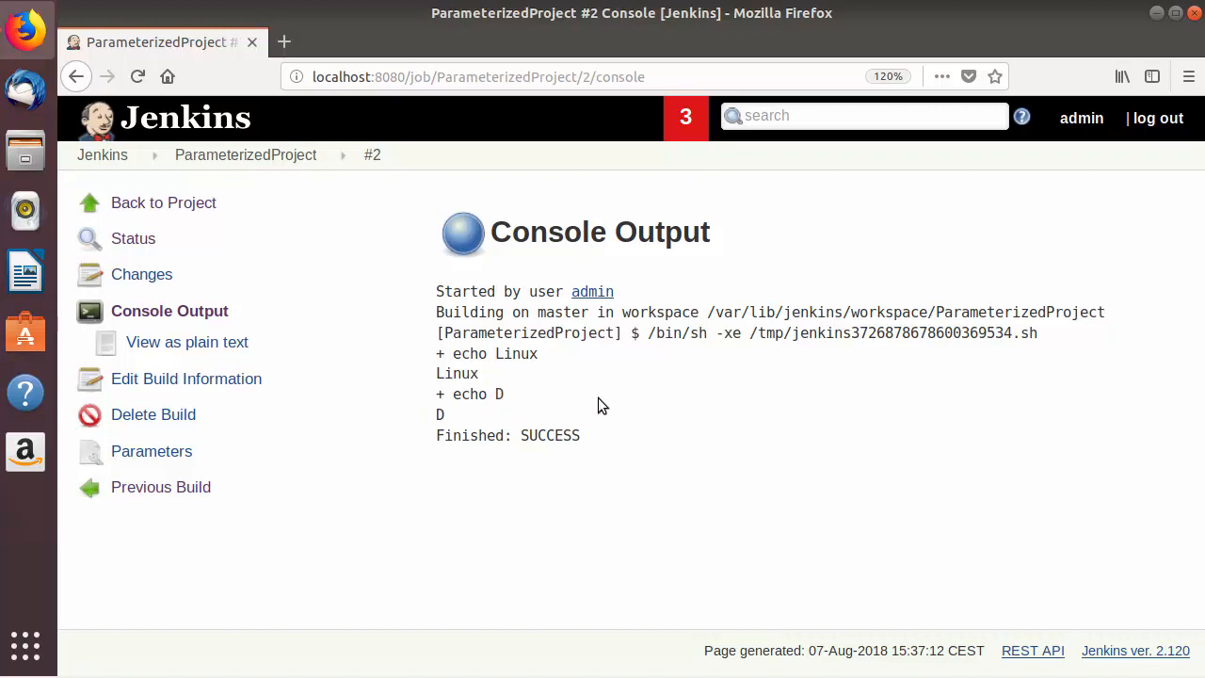